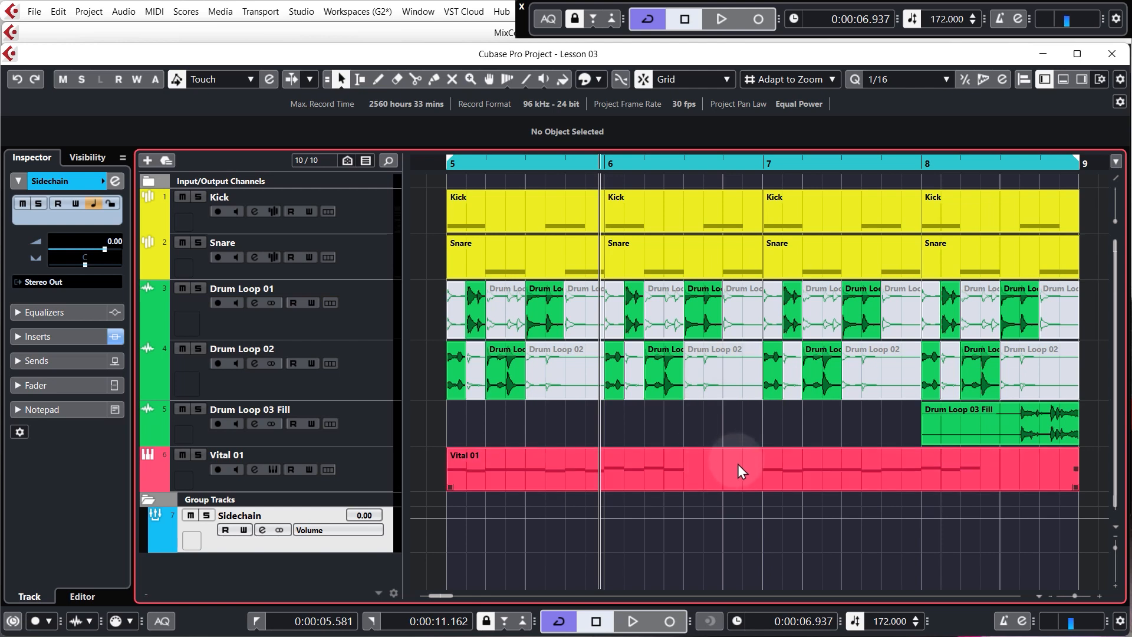
Step: Solo the Vital 01 track and listen to it from bar 5
left_click(197, 469)
left_click(199, 455)
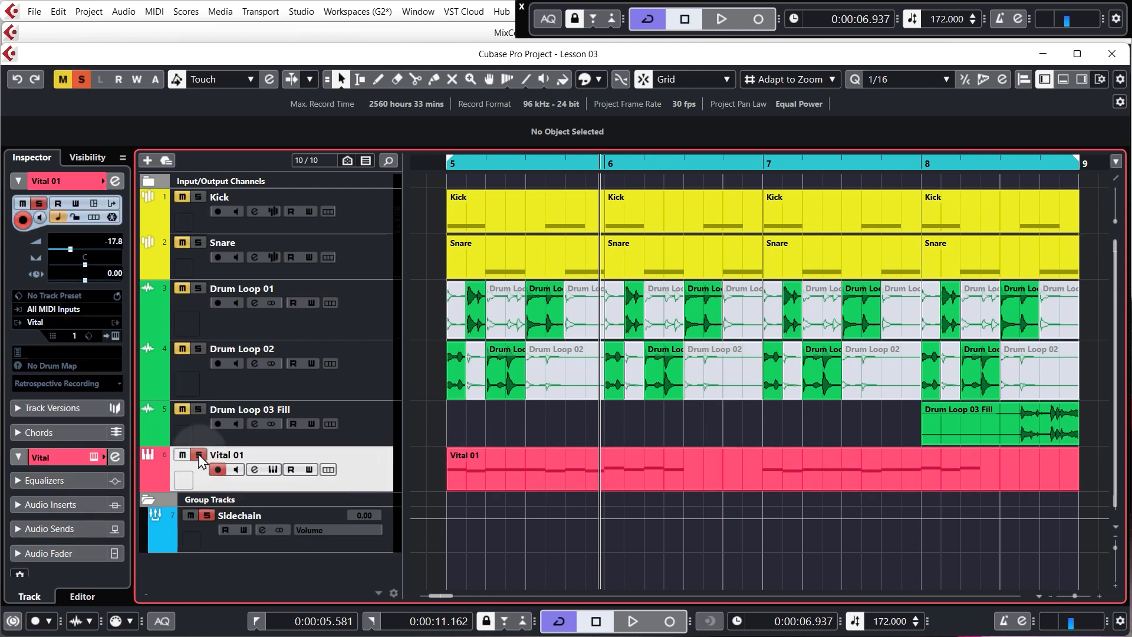
left_click(446, 162)
key("space")
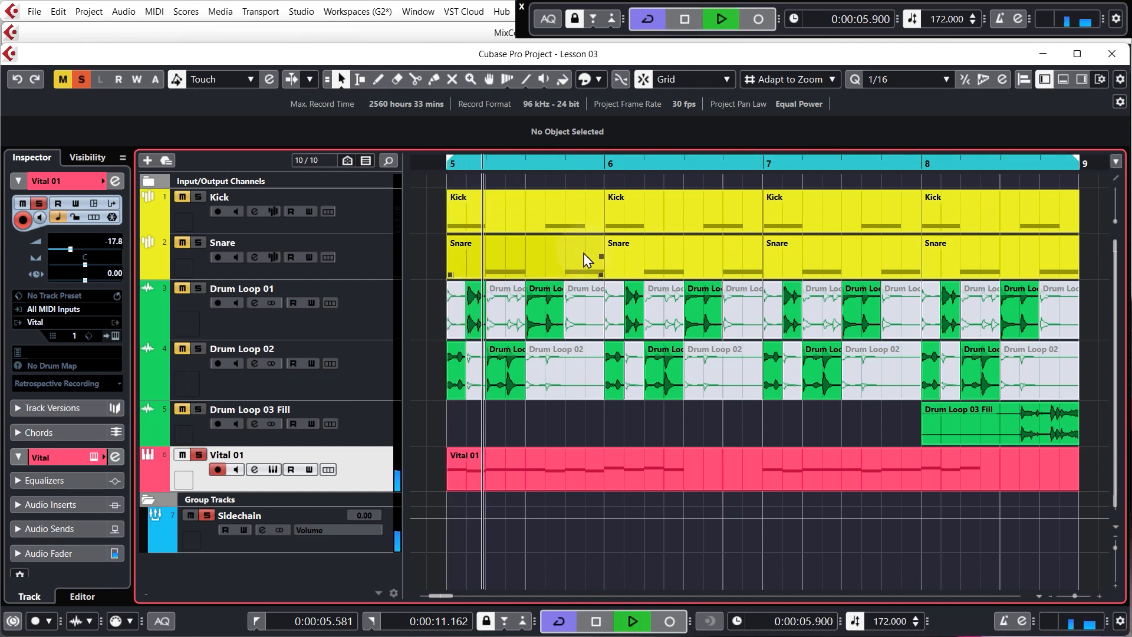
key("space")
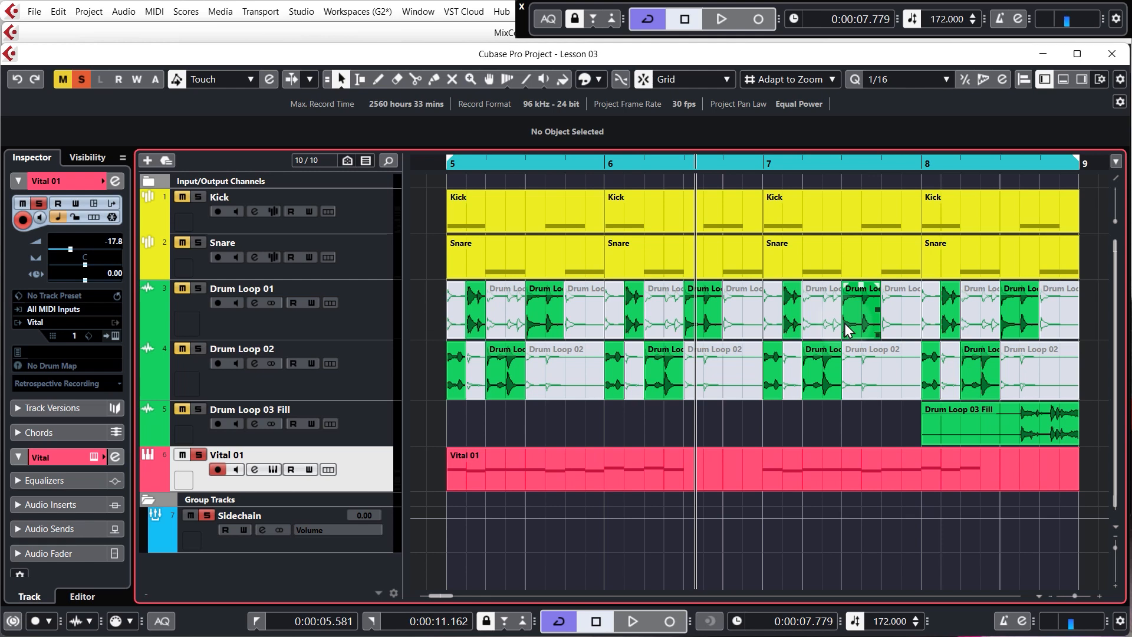
left_click(758, 467)
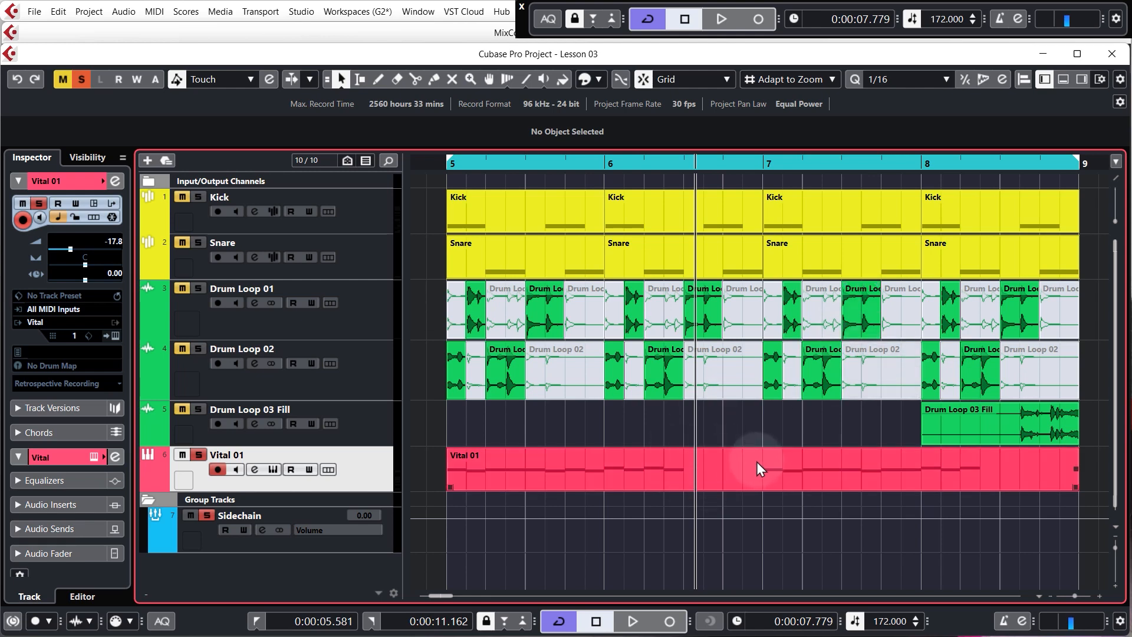
left_click(767, 421)
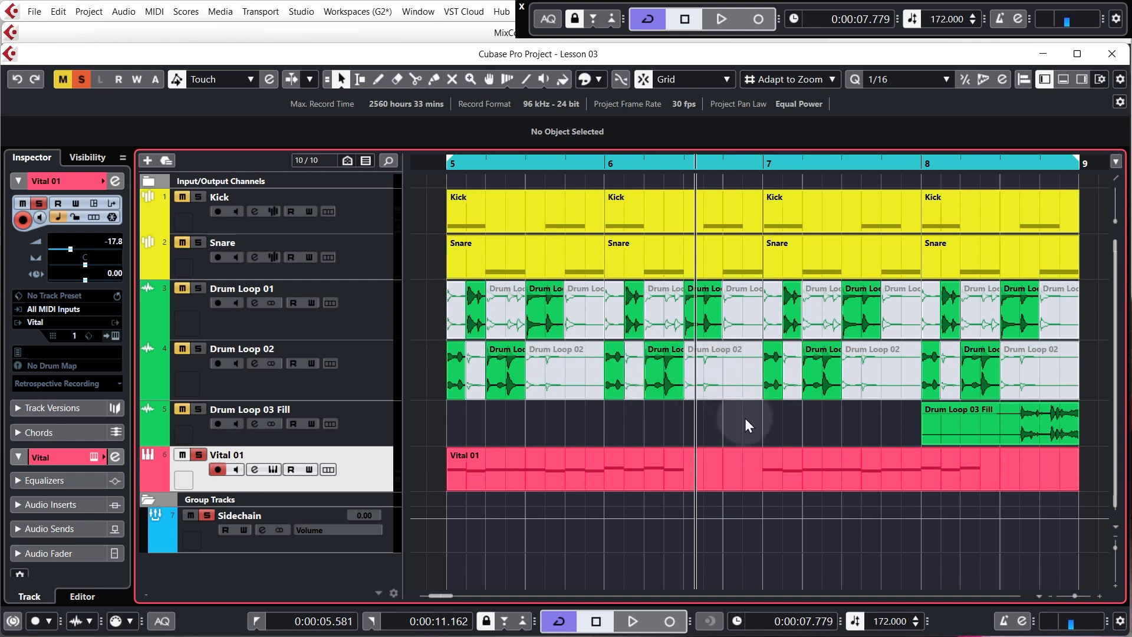
Step: Duplicate the Vital 01 track and rename the original as Vital Bass Top Line
right_click(354, 463)
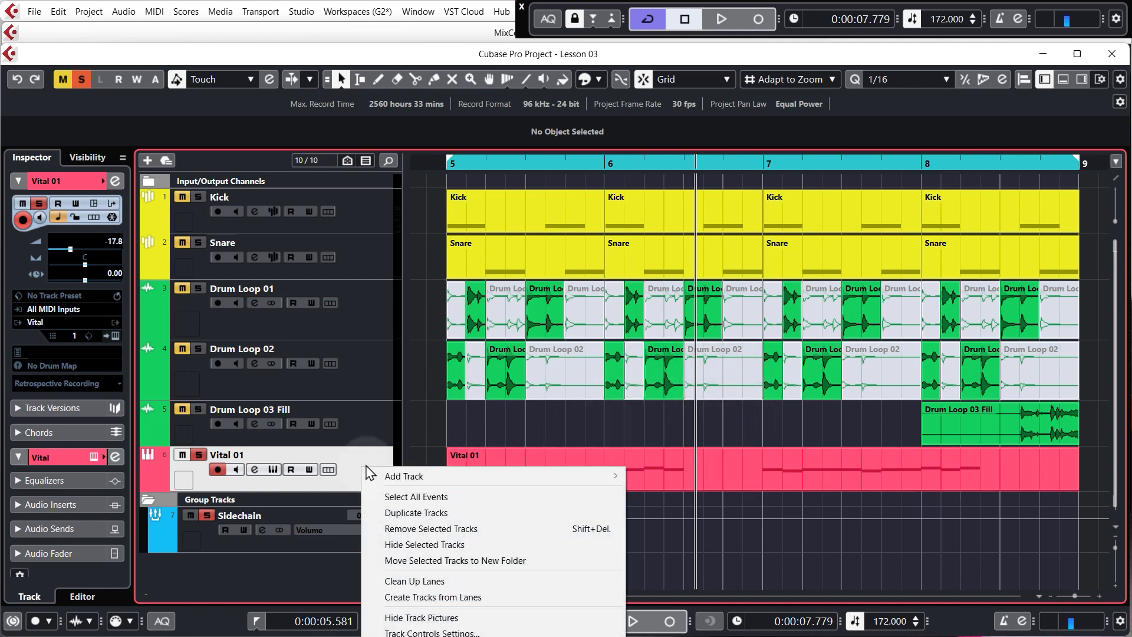
left_click(404, 513)
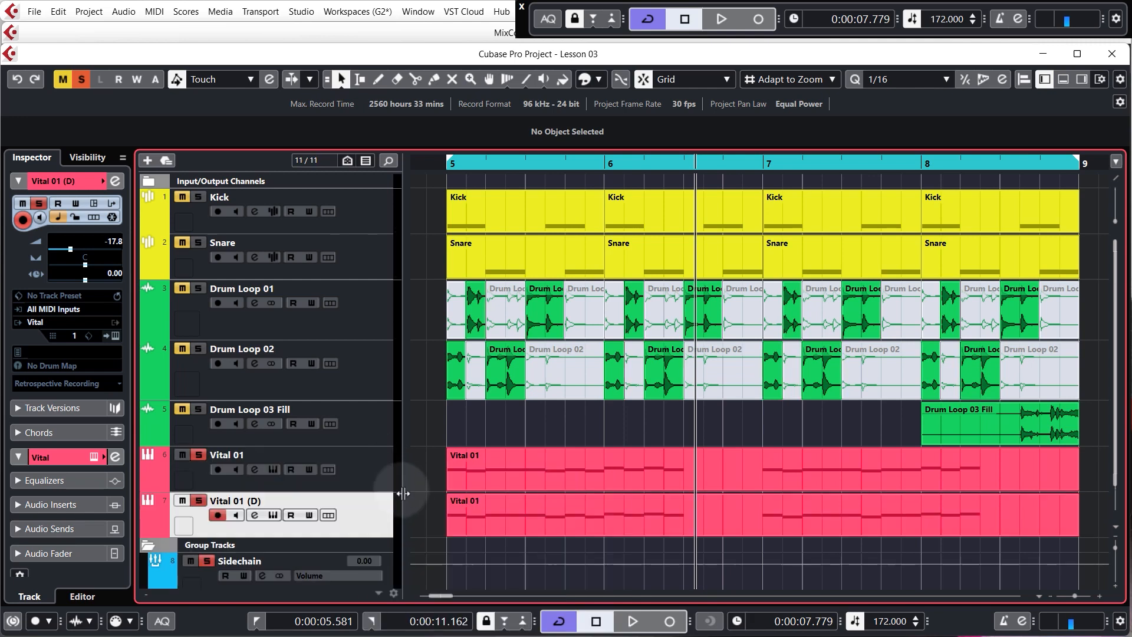
left_click(366, 466)
double_click(240, 456)
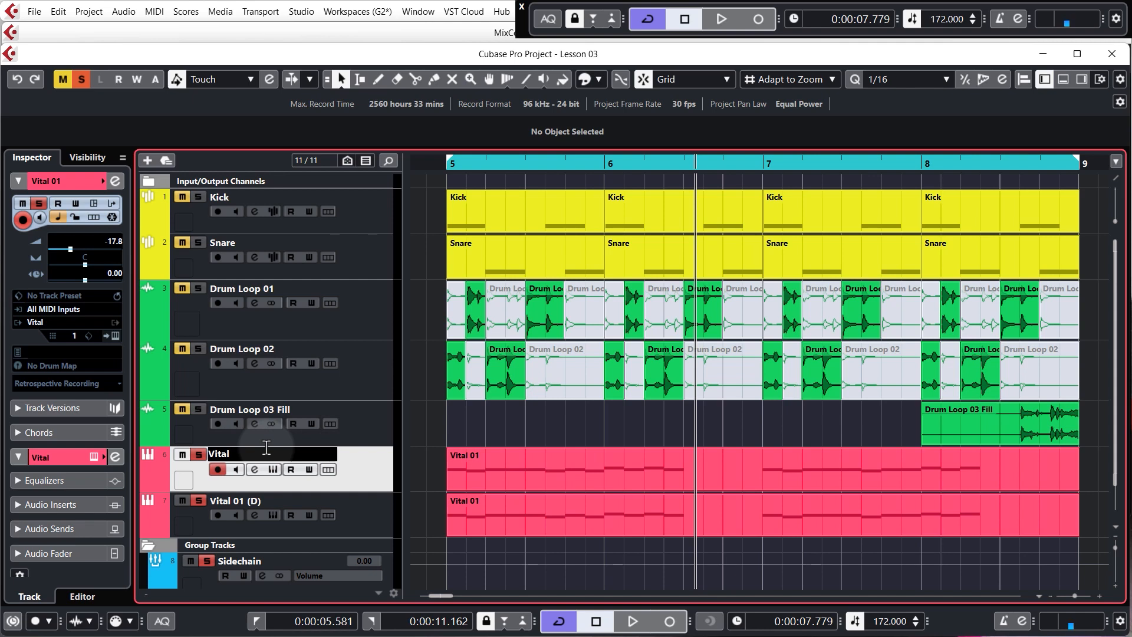
type("Vital Top Line")
key("ctrl+Left")
key("ctrl+Left")
type("Bass")
key("Return")
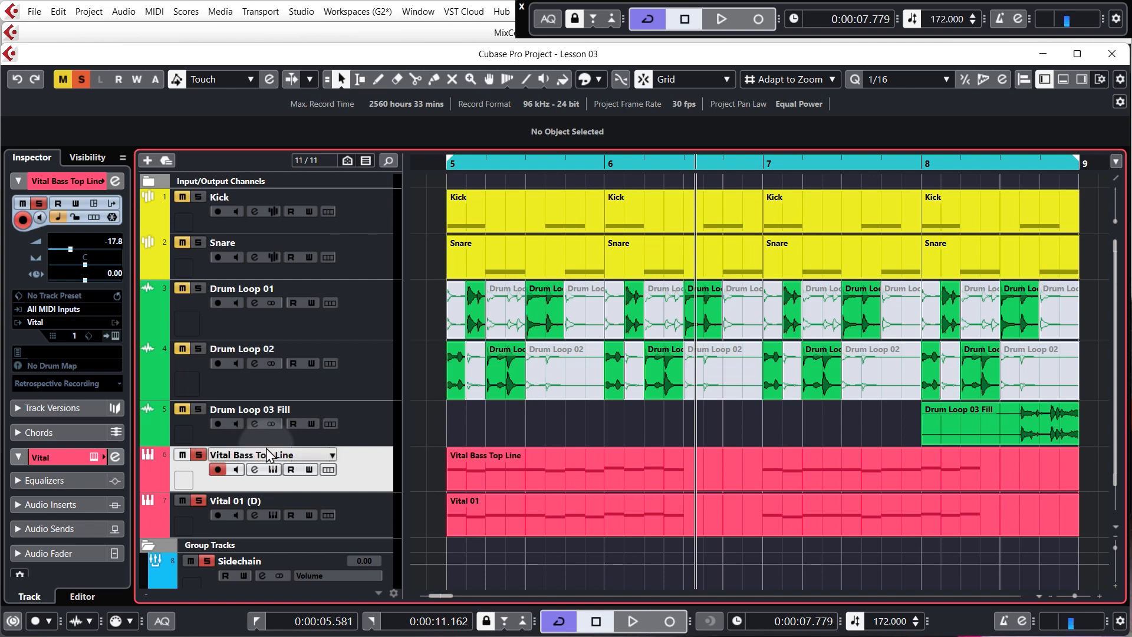
Step: Rename the duplicated Vital track as Vital Sub Bass
double_click(272, 500)
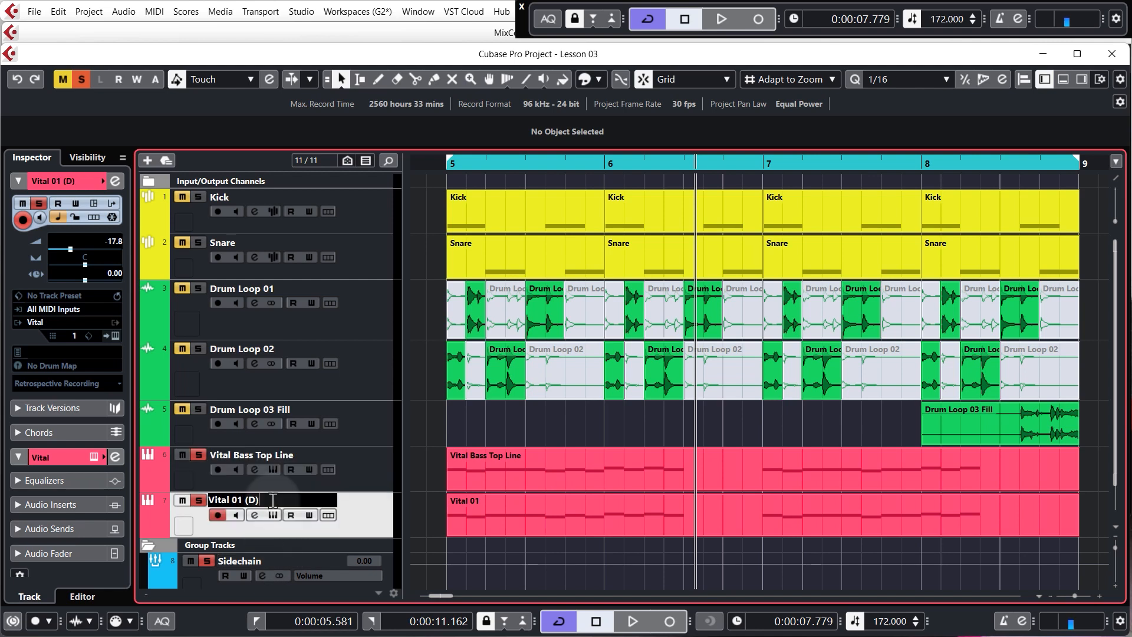
type("Vital Sub")
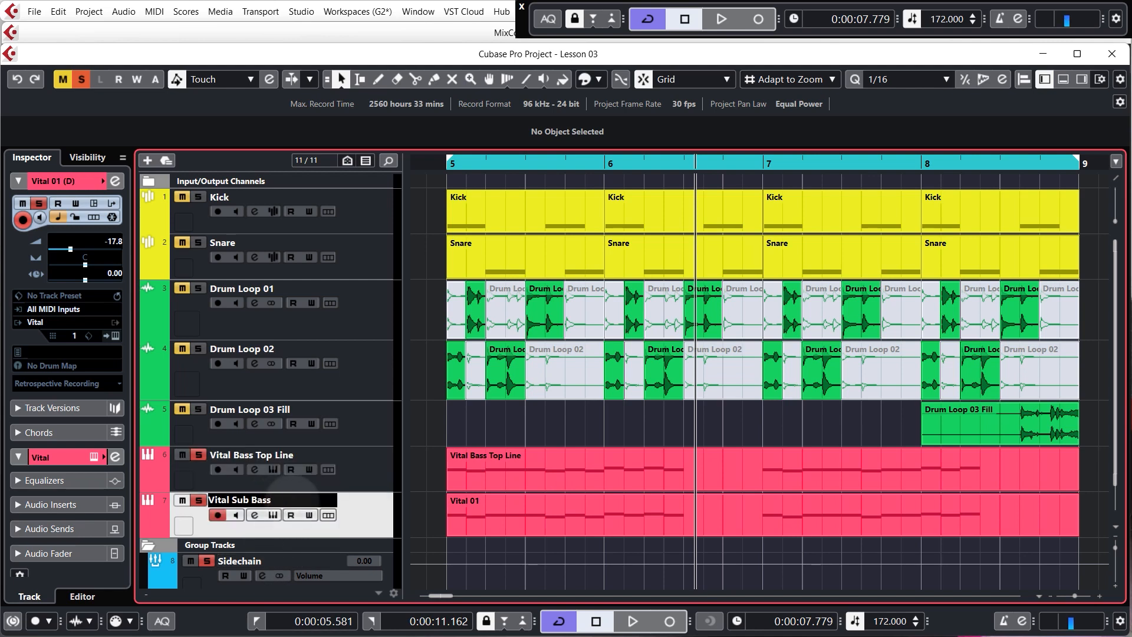
key("Return")
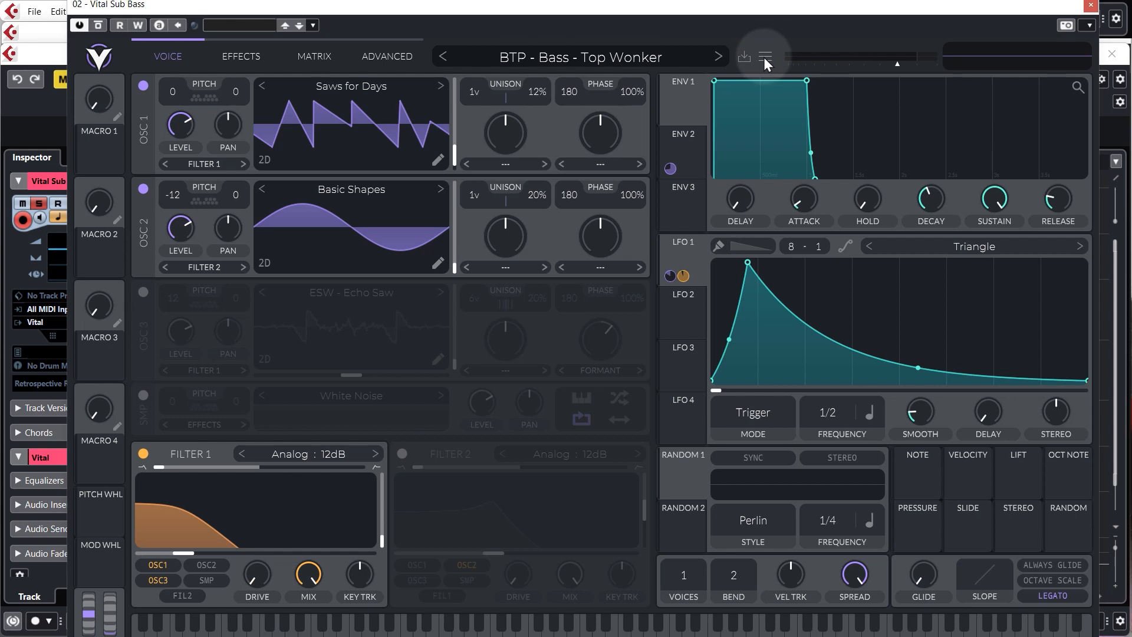
Step: Load the external preset BTP - Bass - Sub Beast.vital into the Vital Sub Bass track's synth
left_click(764, 58)
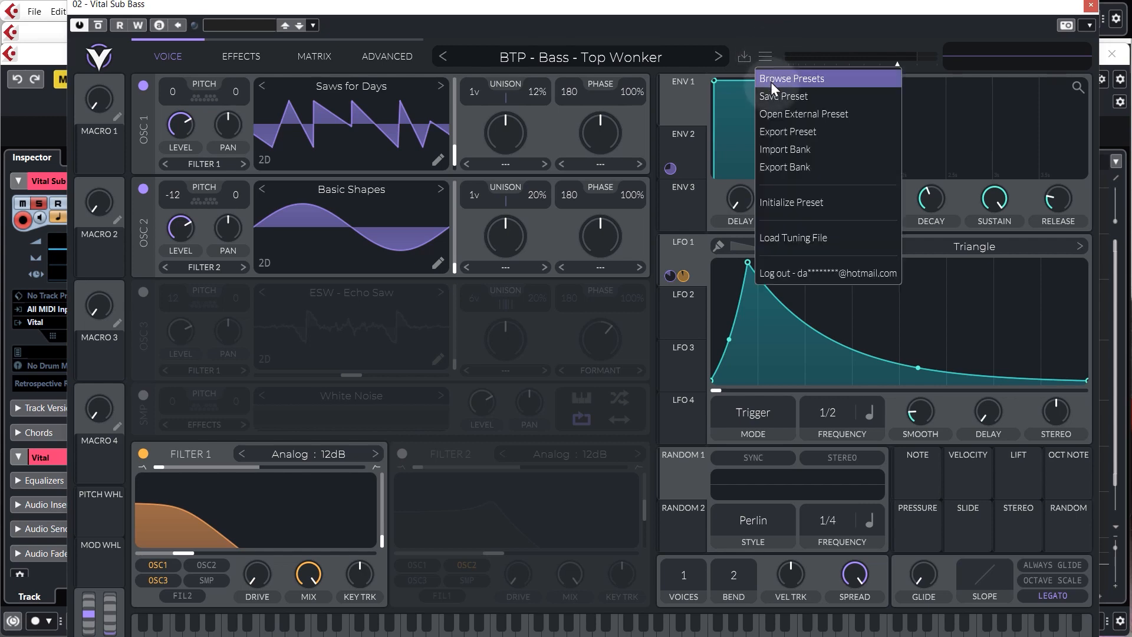
left_click(774, 117)
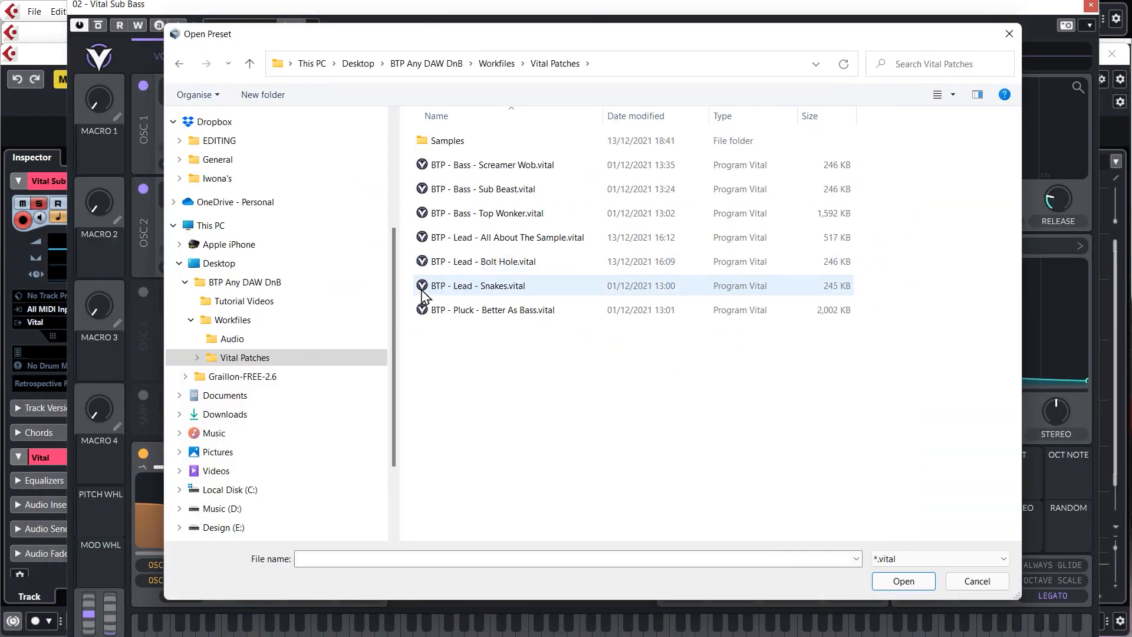
double_click(498, 188)
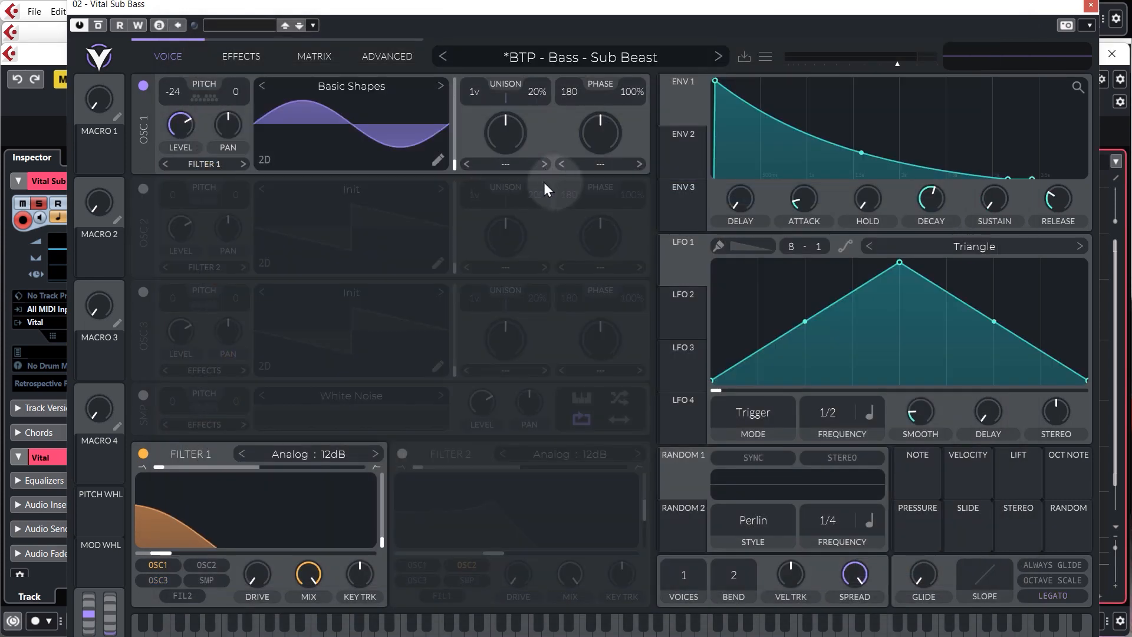
Step: Audition the Sub Beast patch with several notes, raise the synth's output volume slightly and close its window
left_click(509, 628)
left_click(609, 630)
left_click(674, 631)
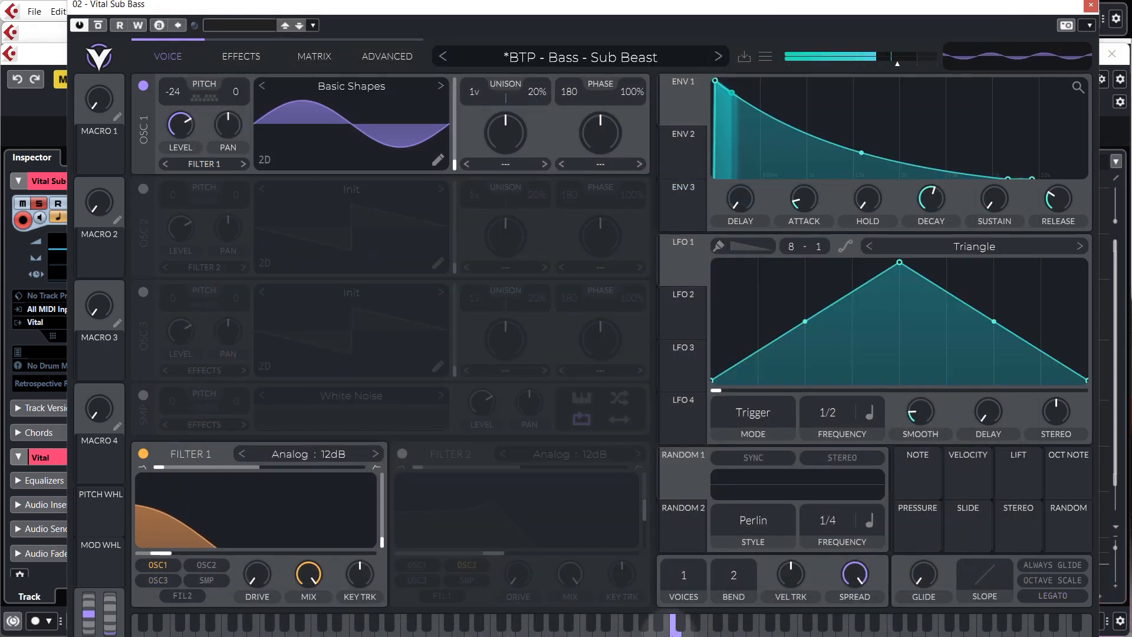
left_click(584, 630)
left_click(572, 634)
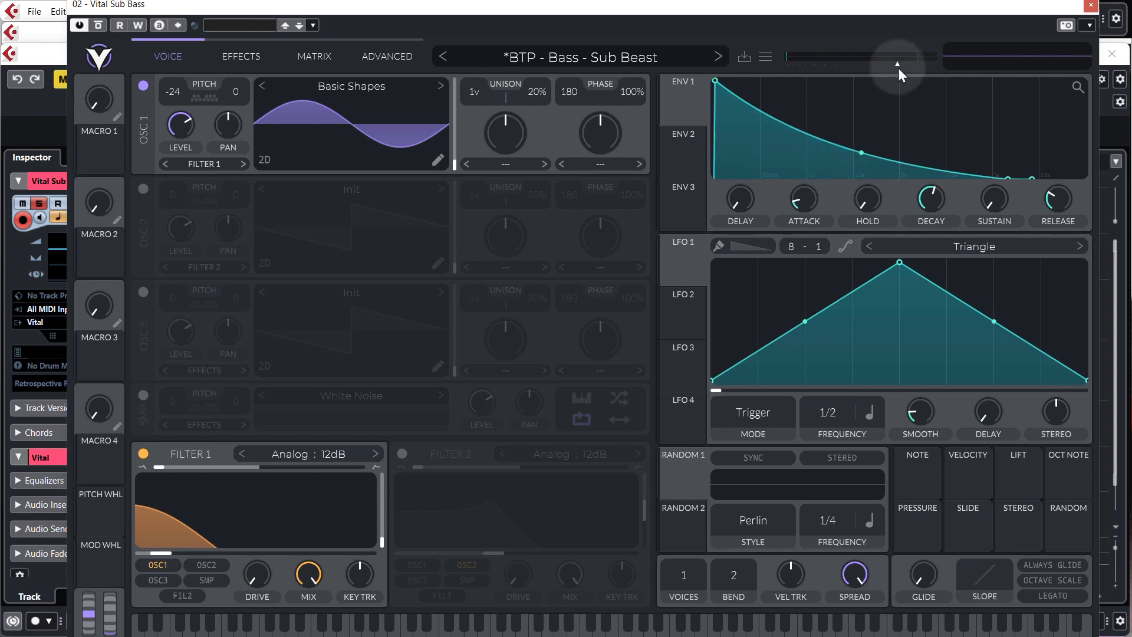
left_click_drag(896, 65, 907, 65)
left_click(581, 626)
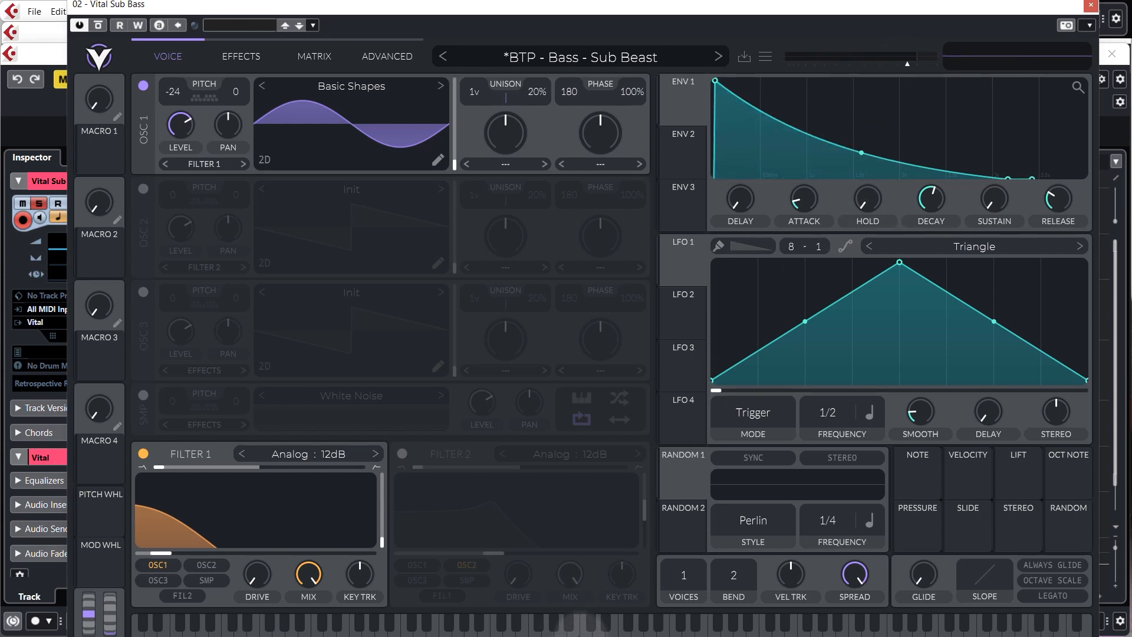
left_click(1090, 6)
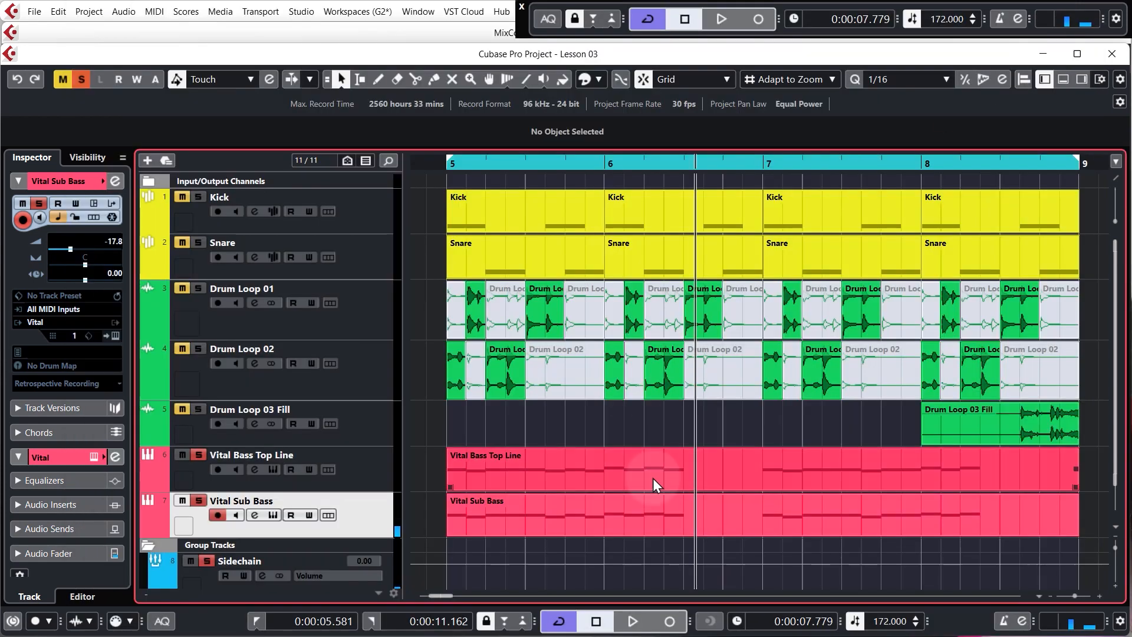
Step: Clear the solo, mute Vital Bass Top Line and play the sub bass with the drums from bar 5
left_click(199, 454)
left_click(183, 455)
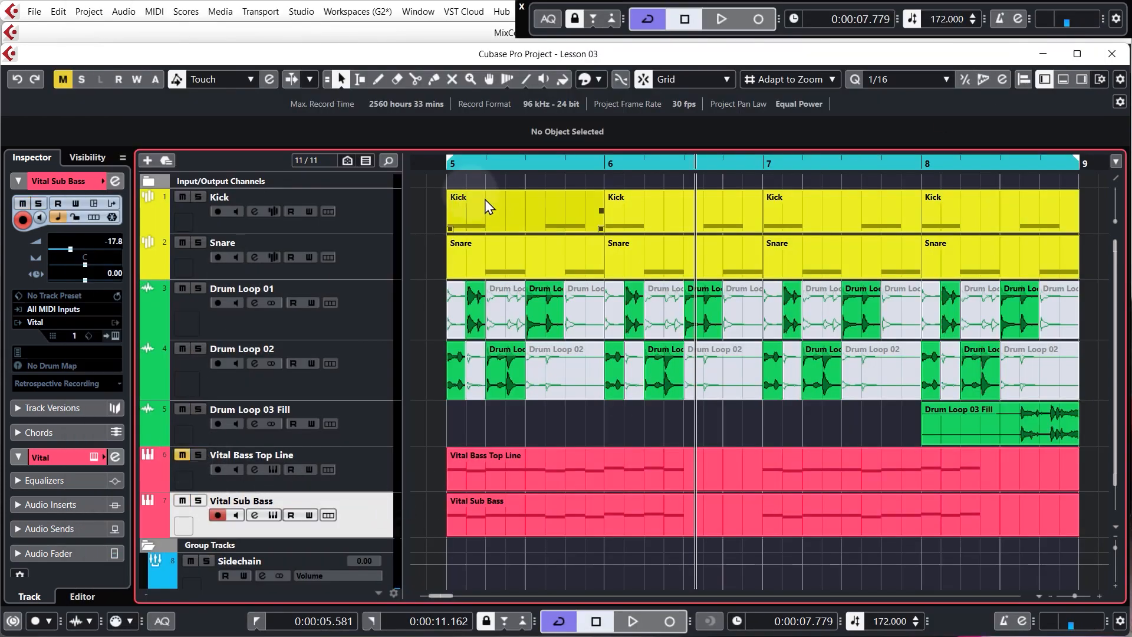
left_click(449, 167)
key("space")
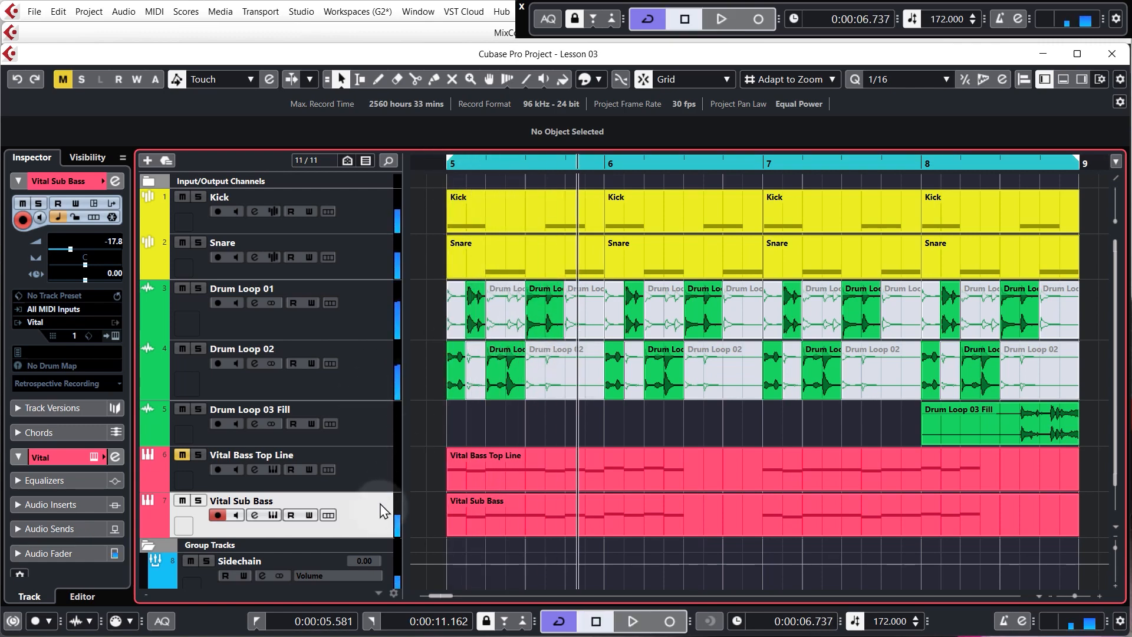
Step: Transpose all notes of the Vital Sub Bass part up one octave in the Key Editor
double_click(514, 513)
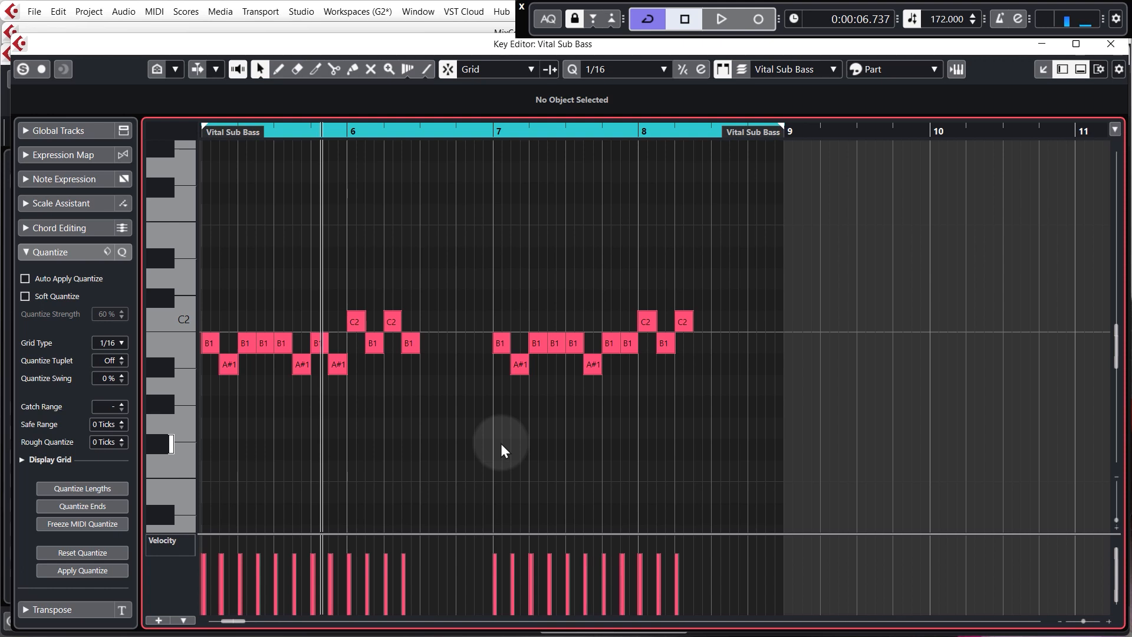
key("ctrl+a")
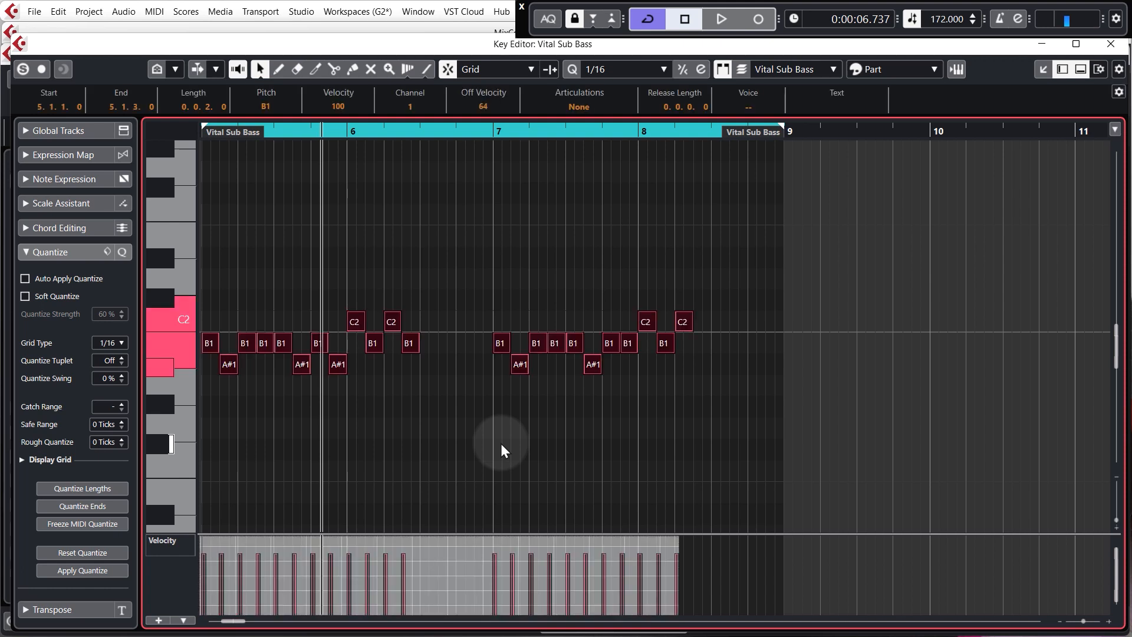
key("shift+Up")
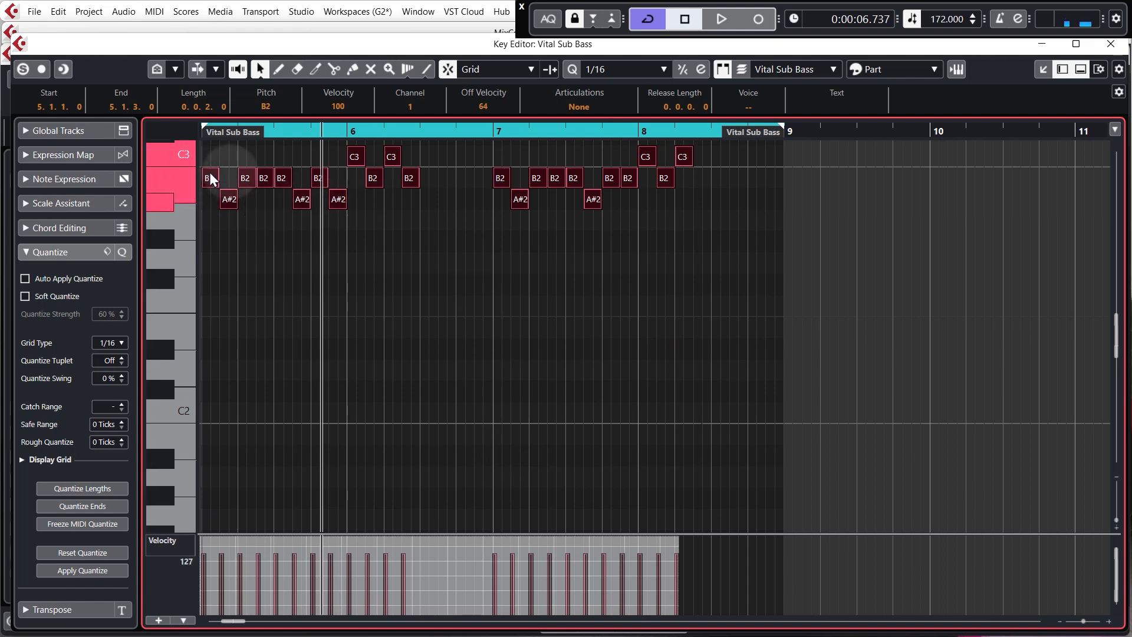
left_click(1111, 44)
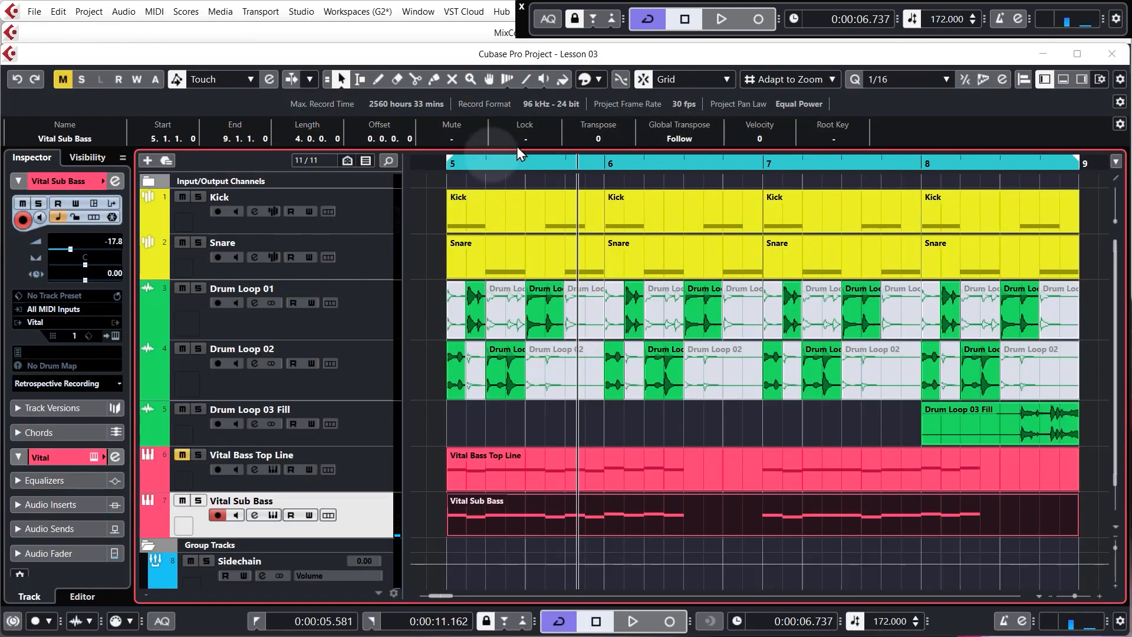
Step: Play the loop from bar 5 and raise the Vital Sub Bass track volume to -13.6
left_click(446, 168)
key("space")
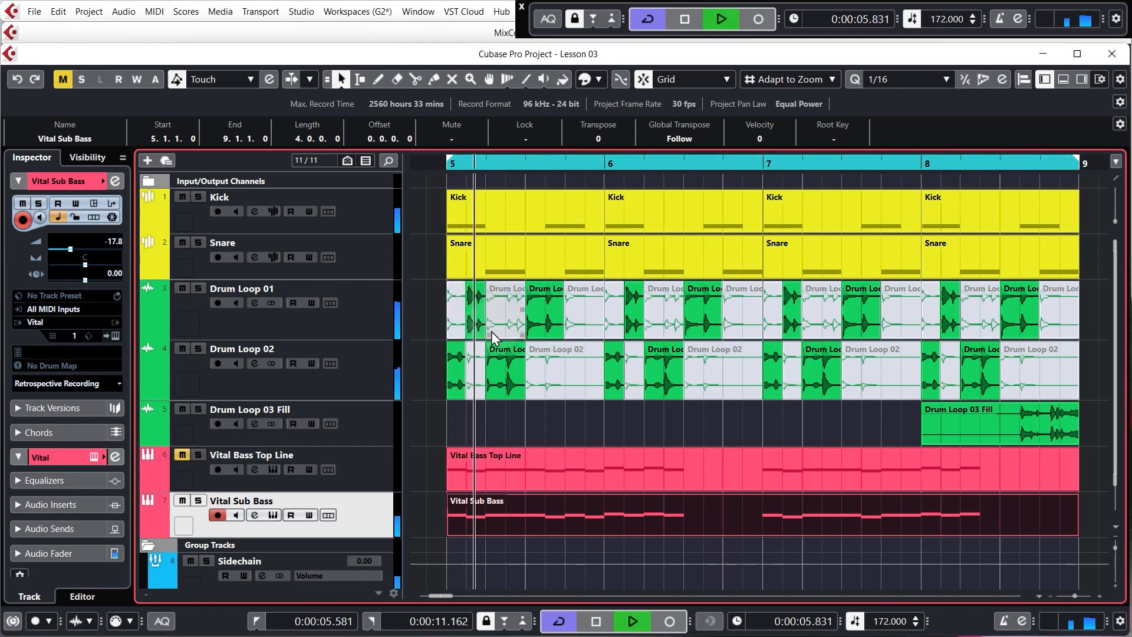
mouse_move(112, 244)
left_mouse_down()
mouse_move(117, 229)
mouse_move(114, 246)
left_mouse_up()
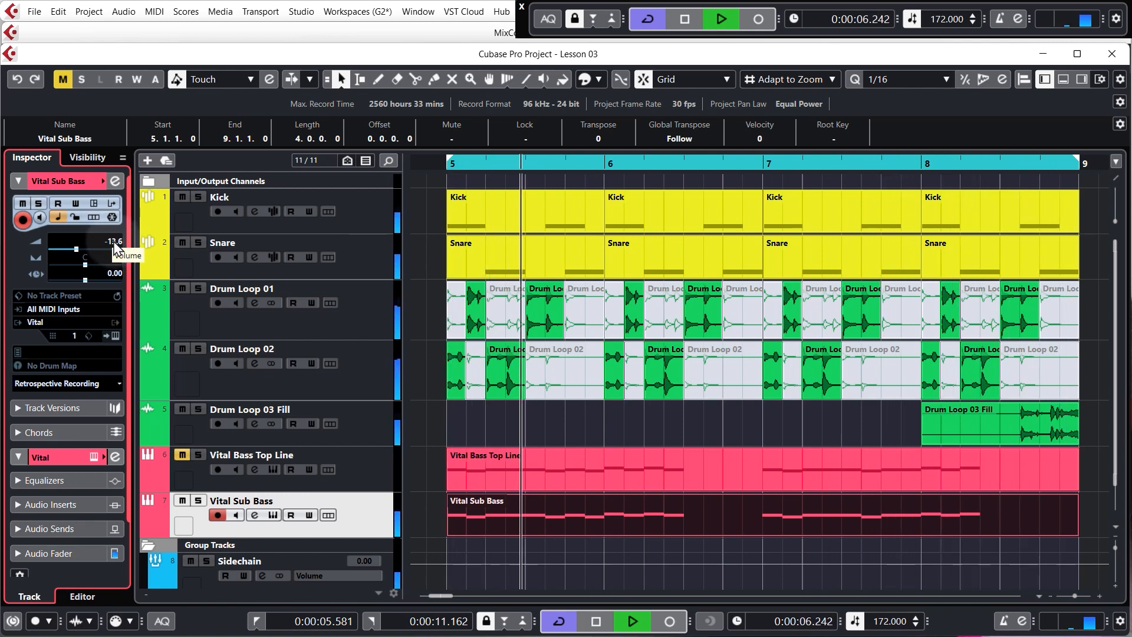
key("space")
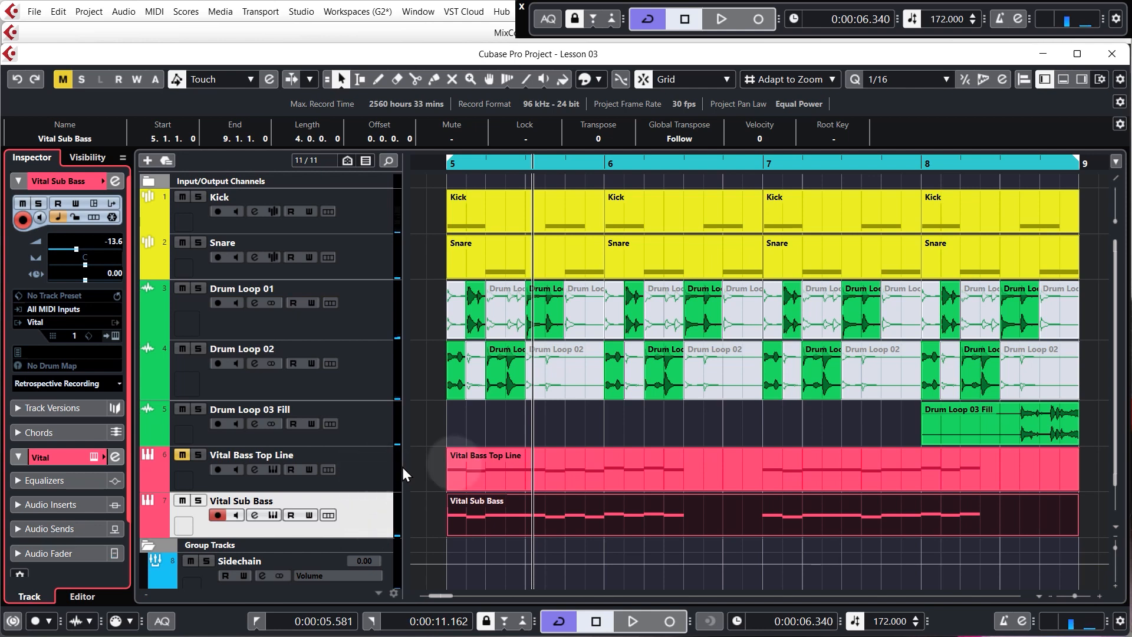
Step: Play the loop from bar 5 again and lower the Vital Sub Bass track volume to -14.5
left_click(355, 517)
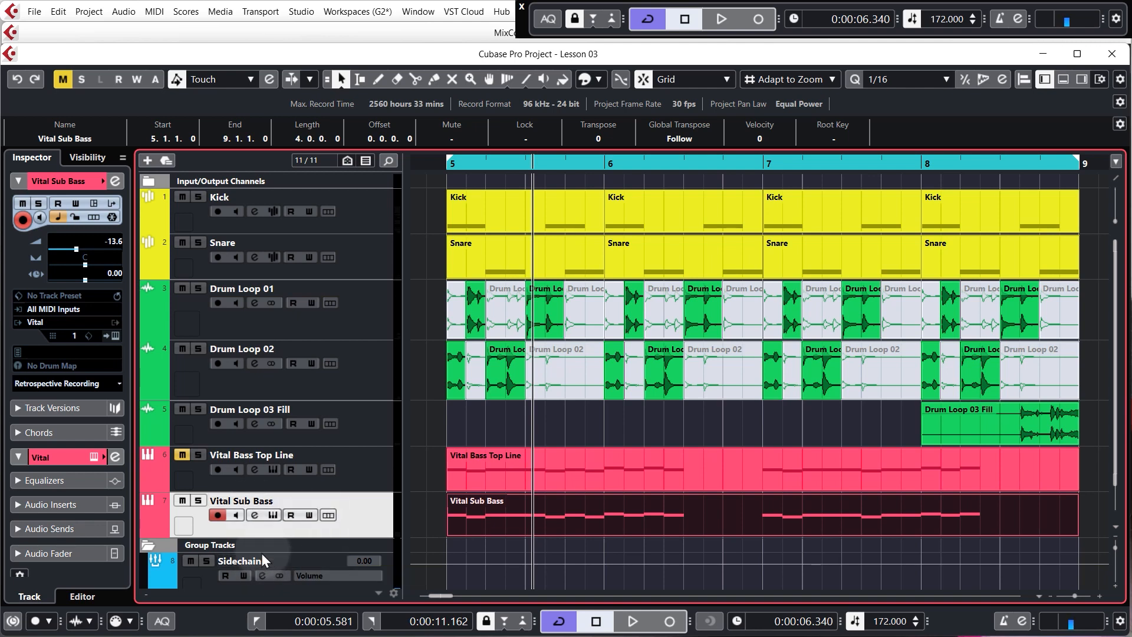
left_click(255, 515)
left_click(925, 167)
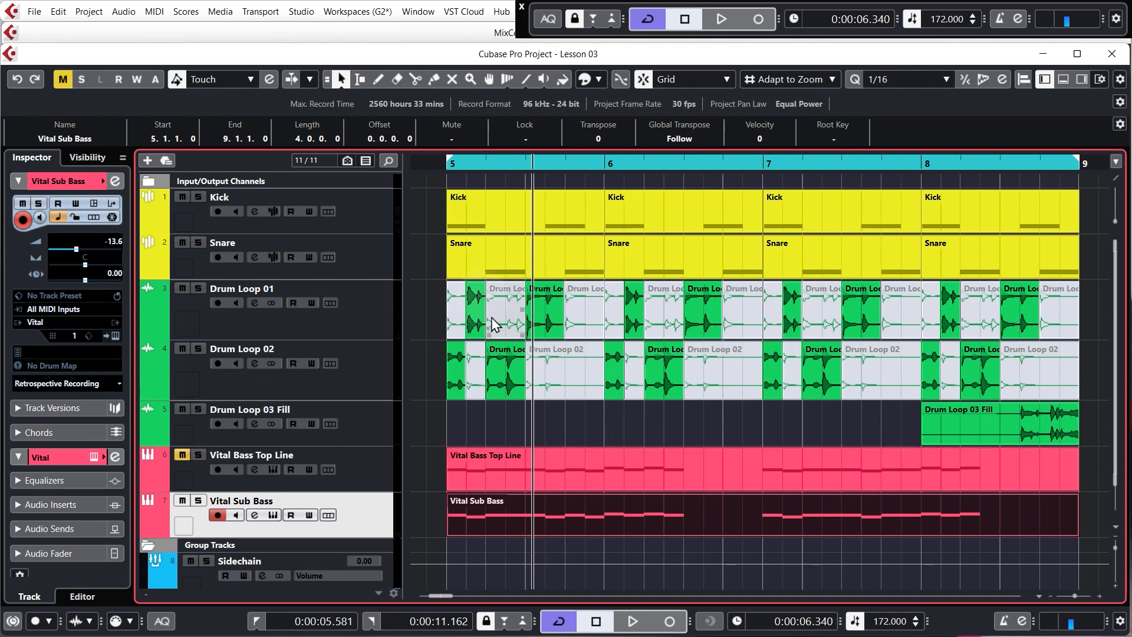
left_click(449, 167)
key("space")
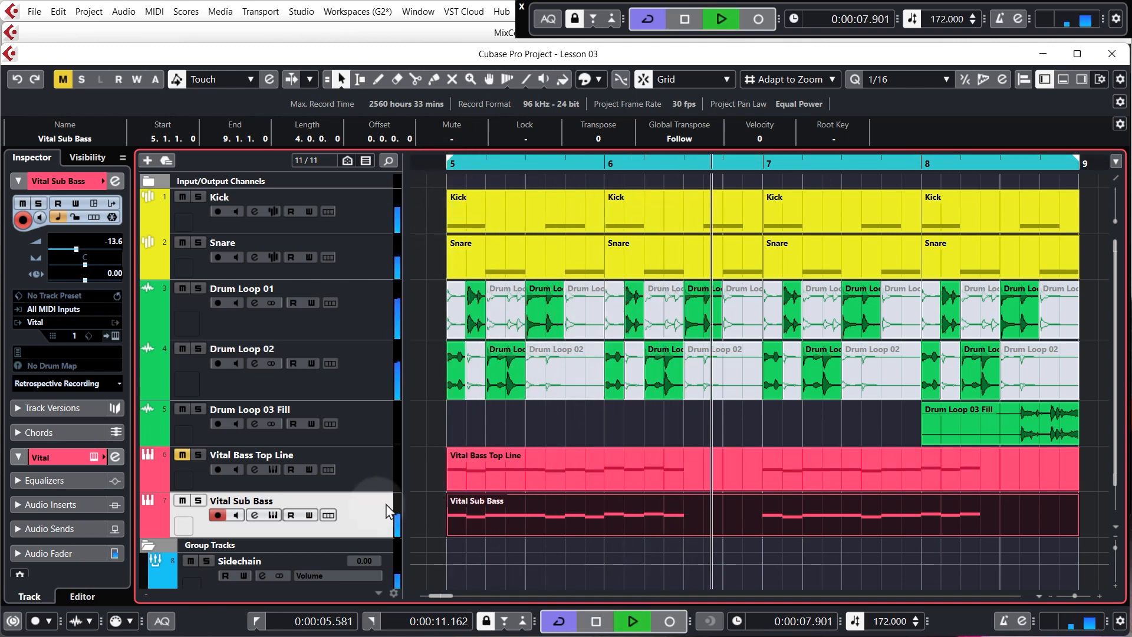
key("space")
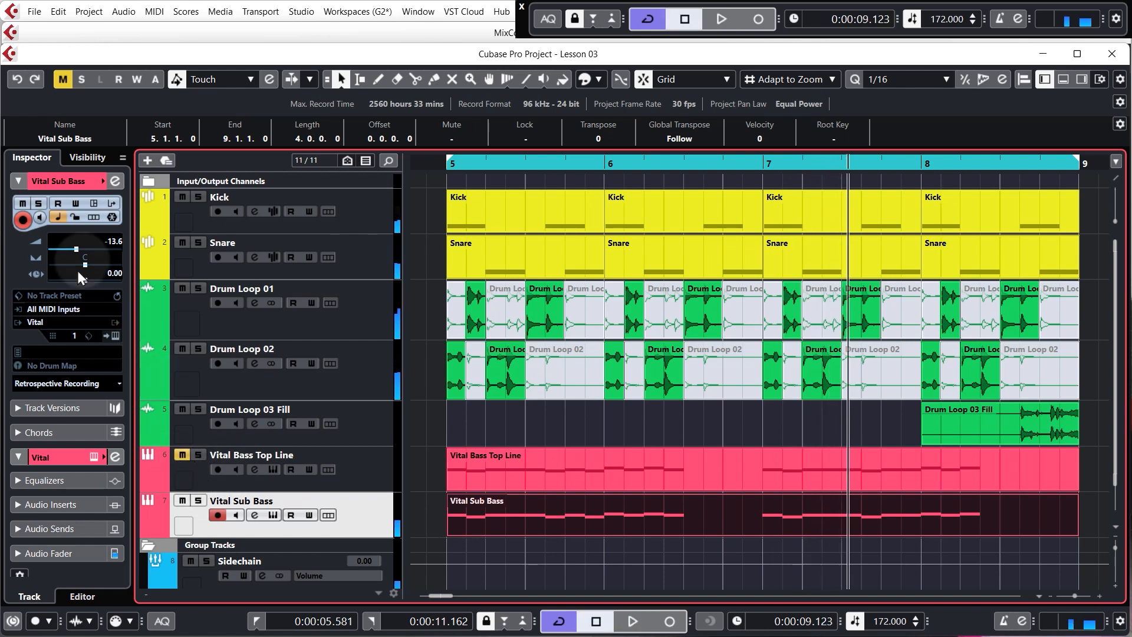
scroll(112, 248, "down", 2)
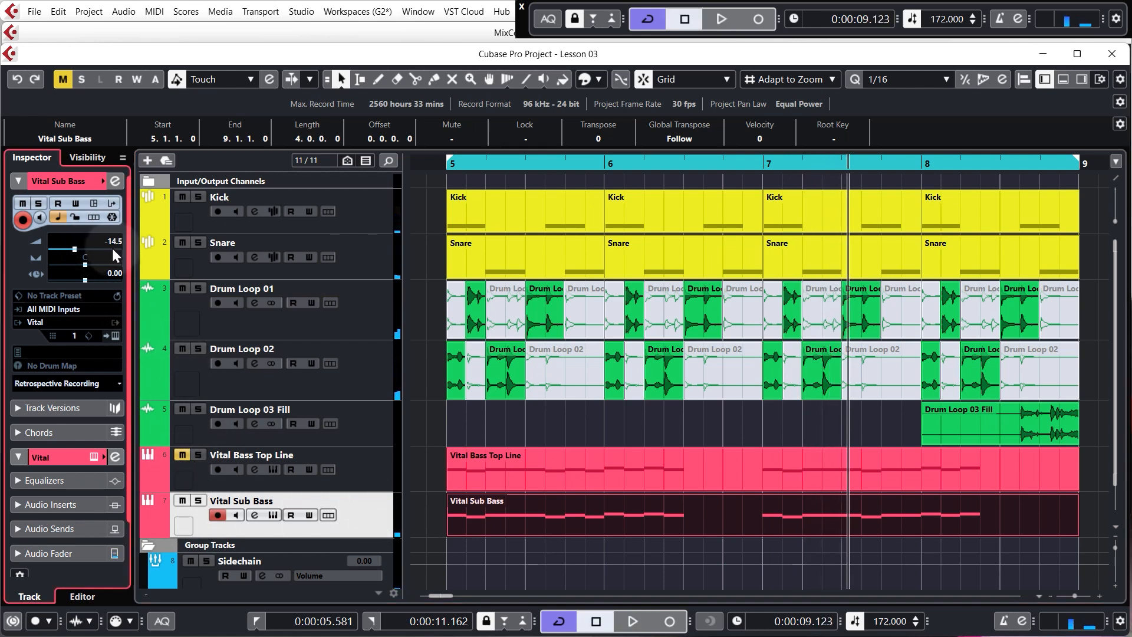
Step: Select the Vital Bass Top Line track and unmute it
left_click(340, 471)
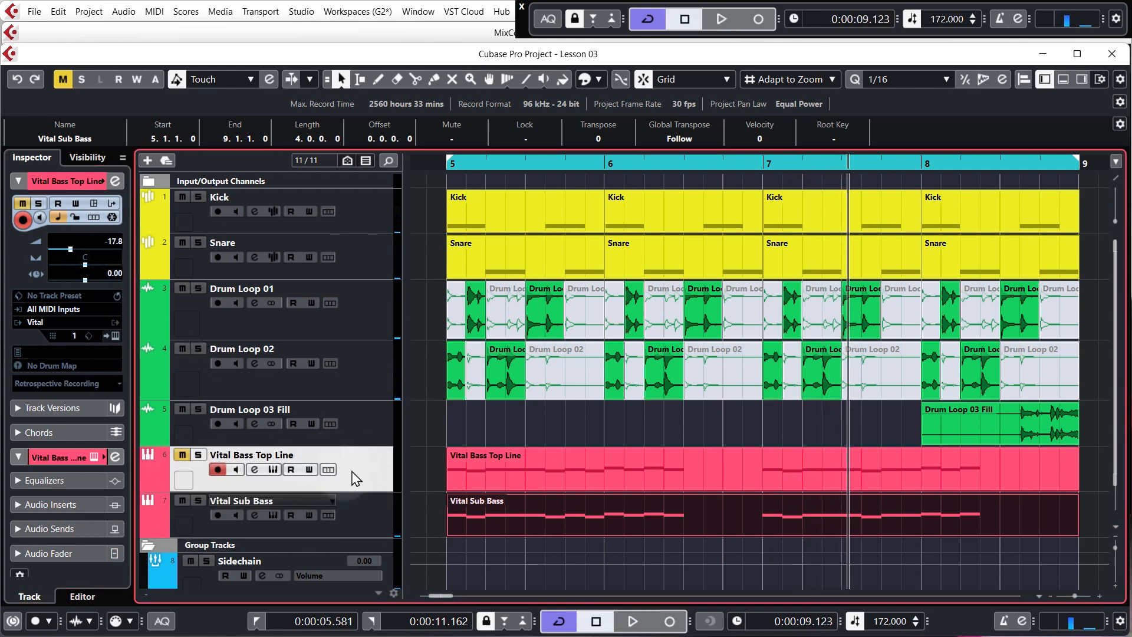
left_click(183, 454)
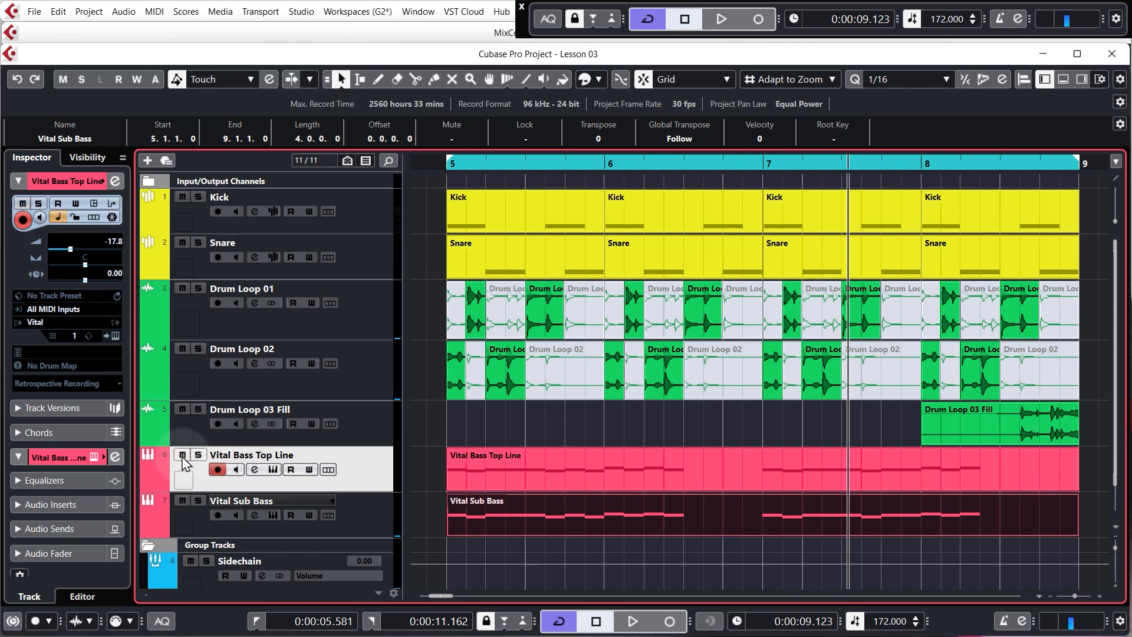
Step: Enable the low cut on the Vital Bass Top Line channel with a 48 dB slope at about 151 Hz
left_click(484, 465)
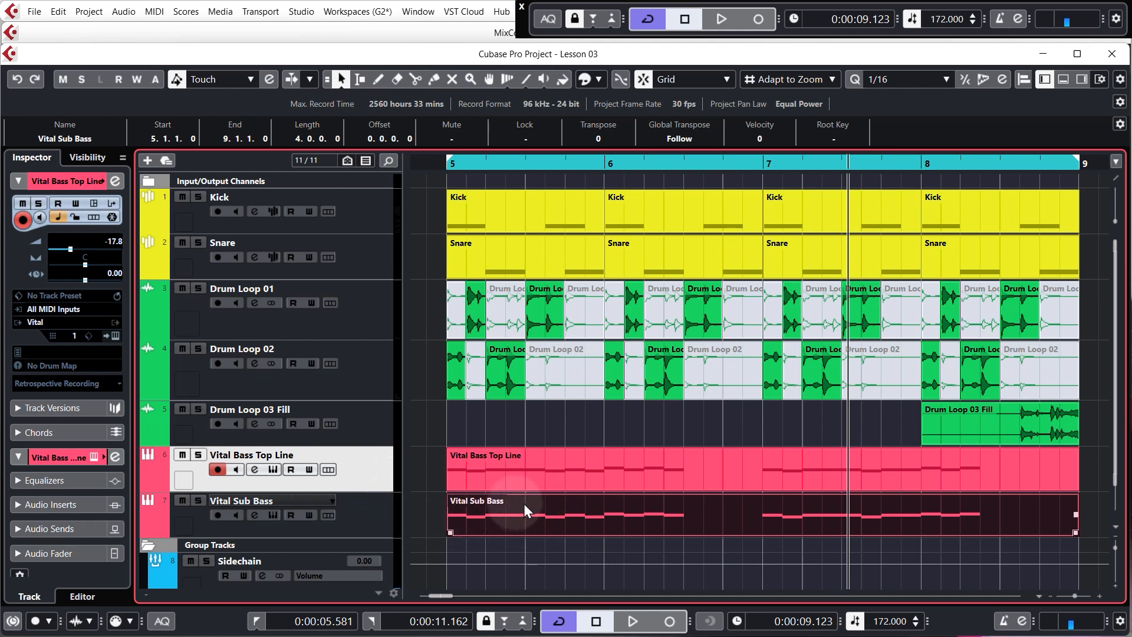
left_click(255, 470)
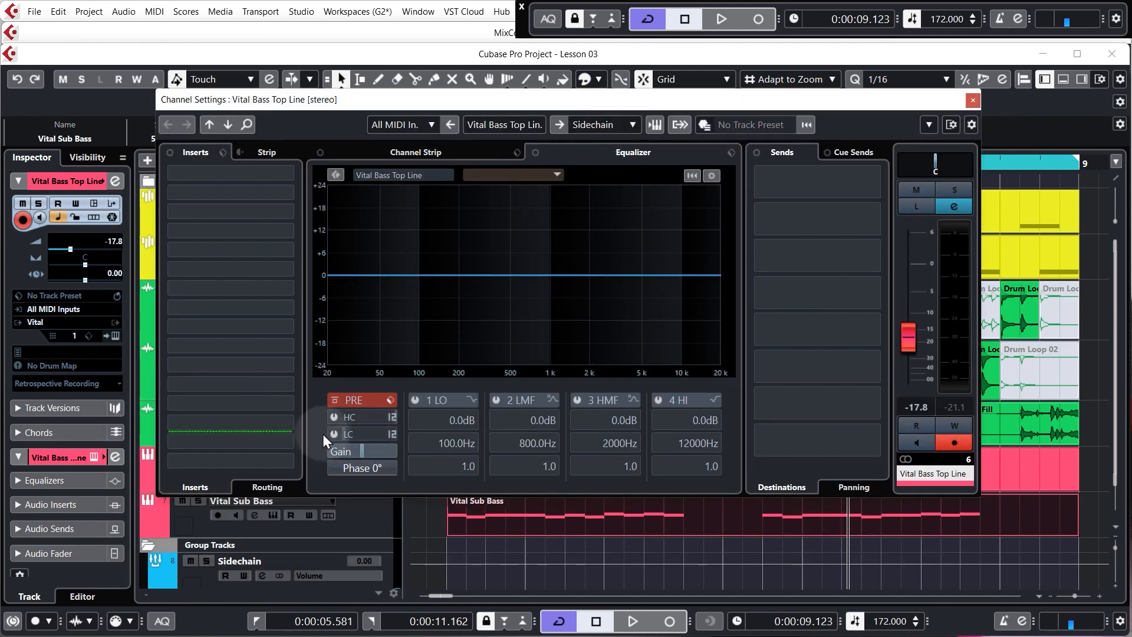
left_click(334, 434)
left_click(394, 434)
left_click(416, 507)
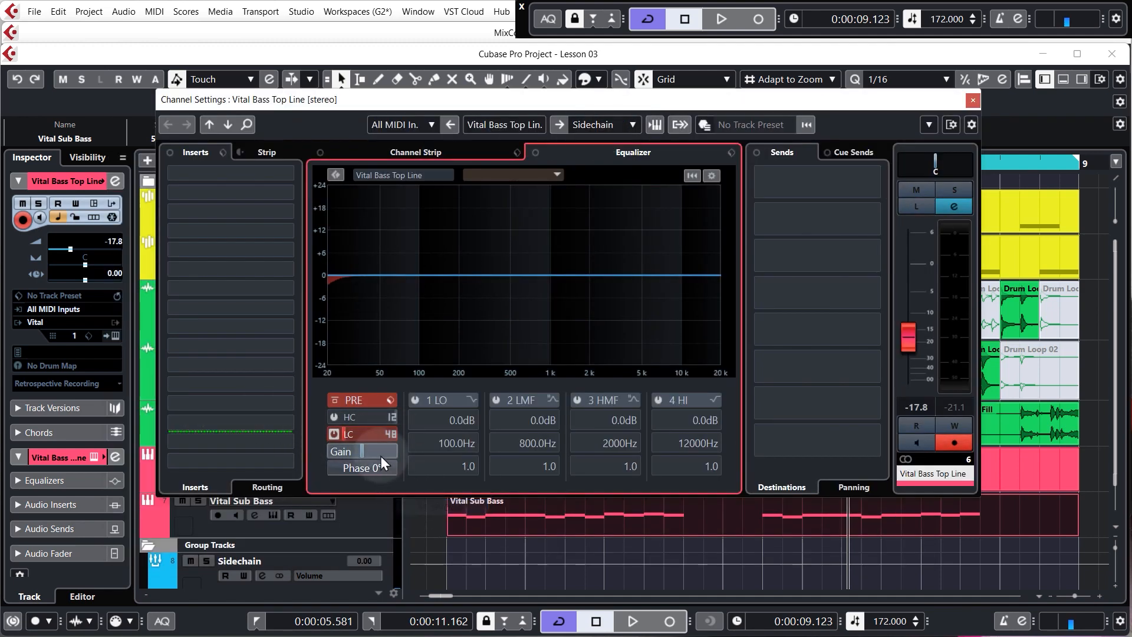
left_click_drag(373, 436, 405, 299)
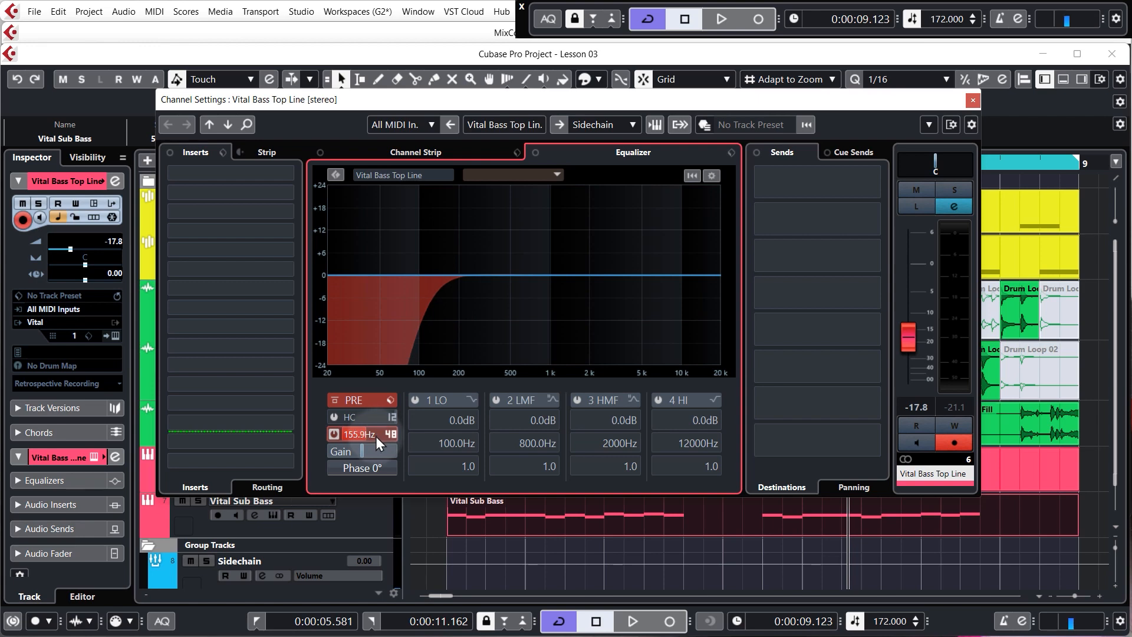
left_click(973, 101)
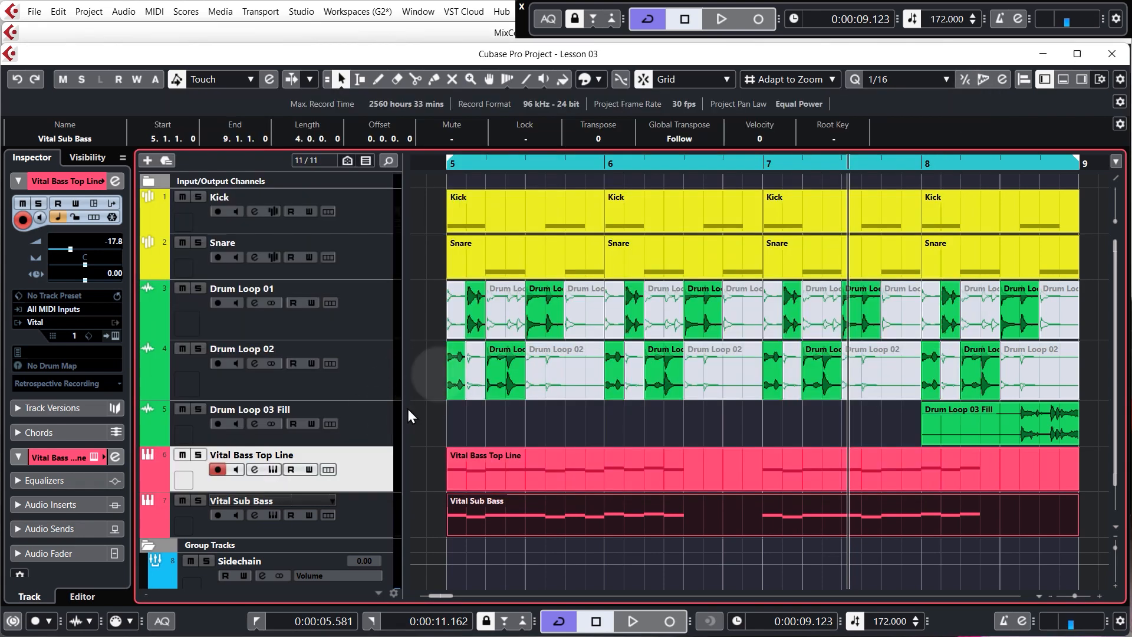
Step: Play the loop with both bass layers and lower the Vital Sub Bass track volume to -21.1
key("space")
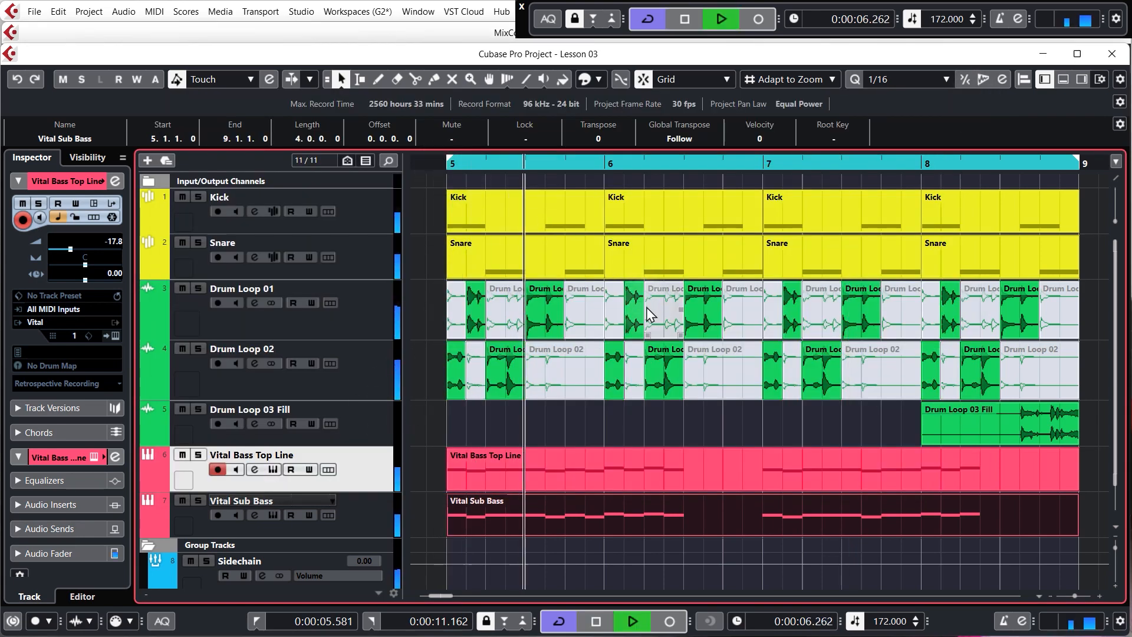
left_click(362, 522)
key("space")
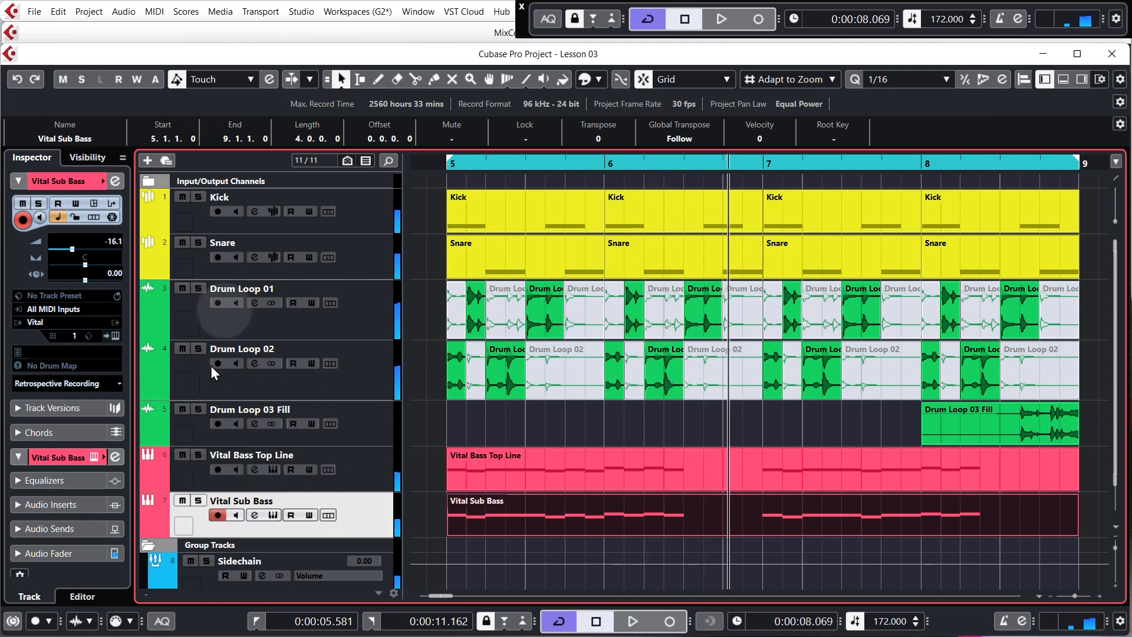
scroll(113, 247, "down", 3)
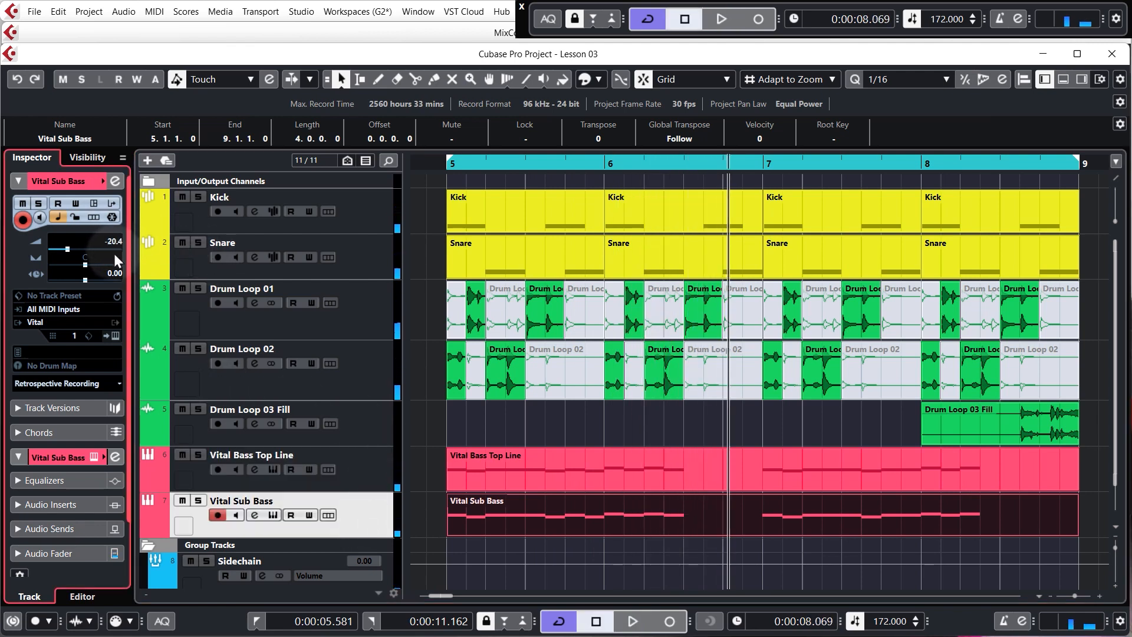
scroll(115, 256, "down", 1)
Step: Play the loop from bar 5 to check the balance of the sub bass against the top line and drums
left_click(446, 166)
key("space")
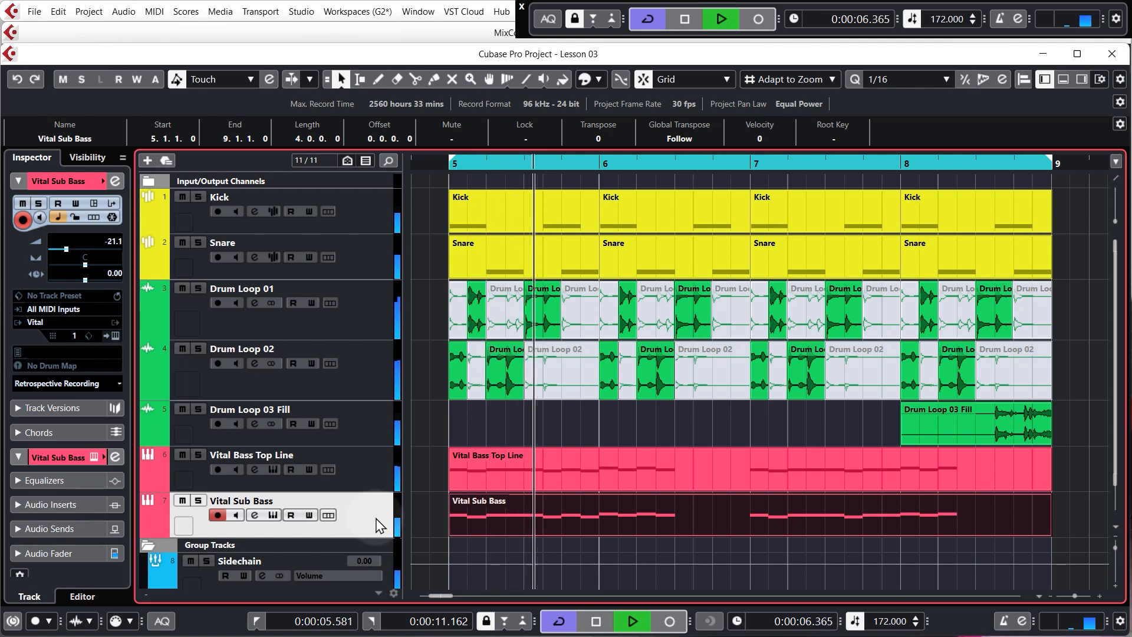
left_click(651, 520)
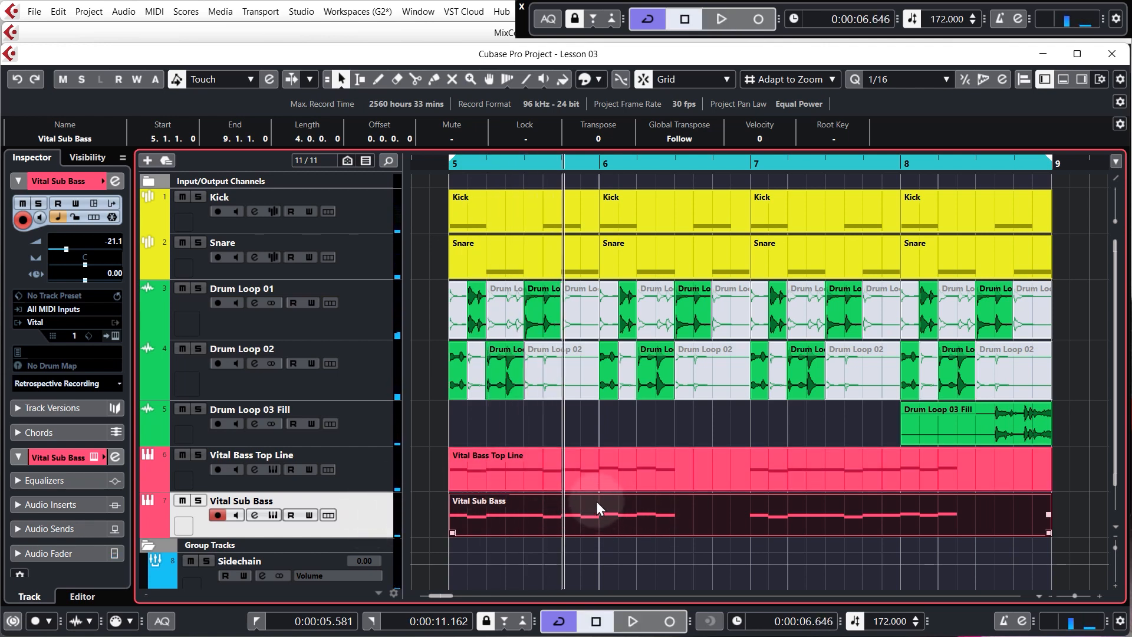
left_click(565, 487)
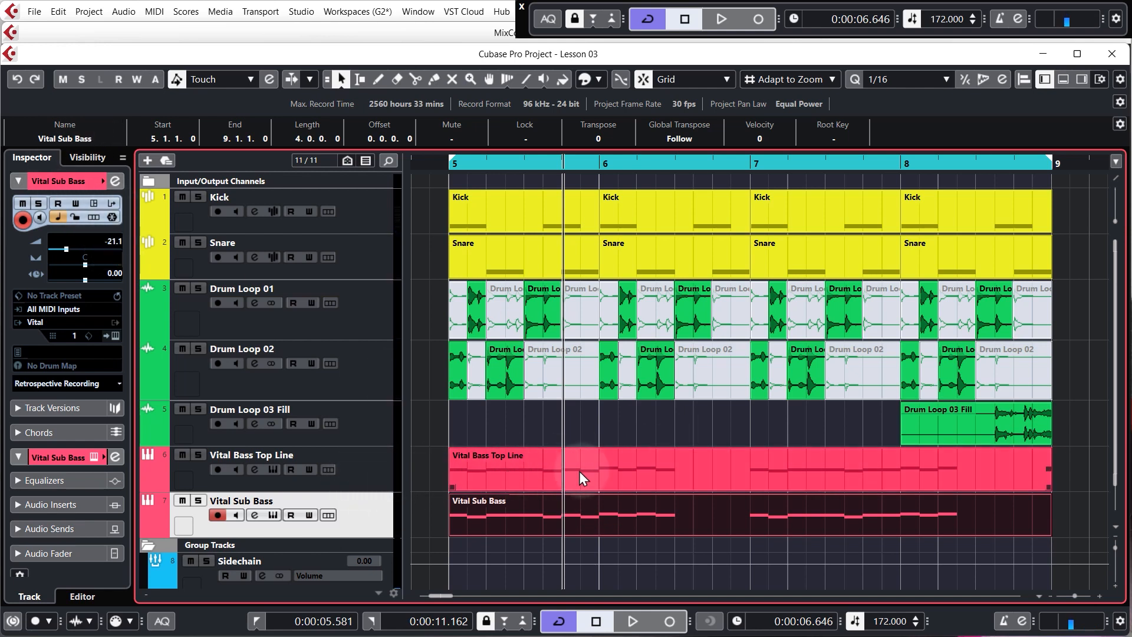
Step: Mute the Vital Sub Bass track and switch off the low cut on the Vital Bass Top Line channel
left_click(182, 500)
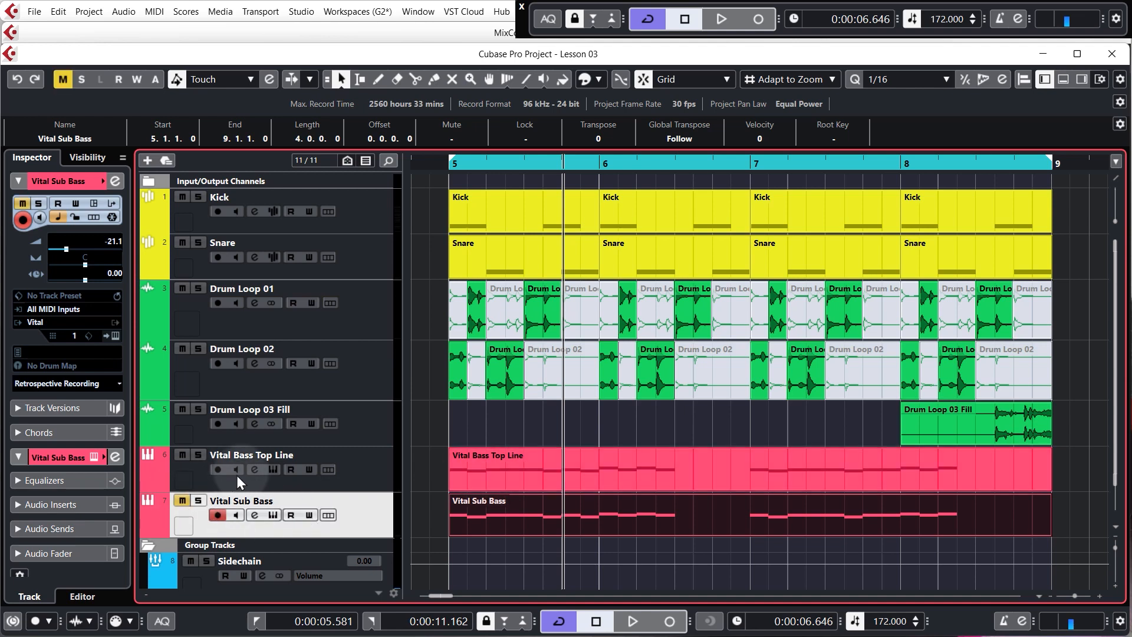
left_click(255, 469)
left_click(338, 426)
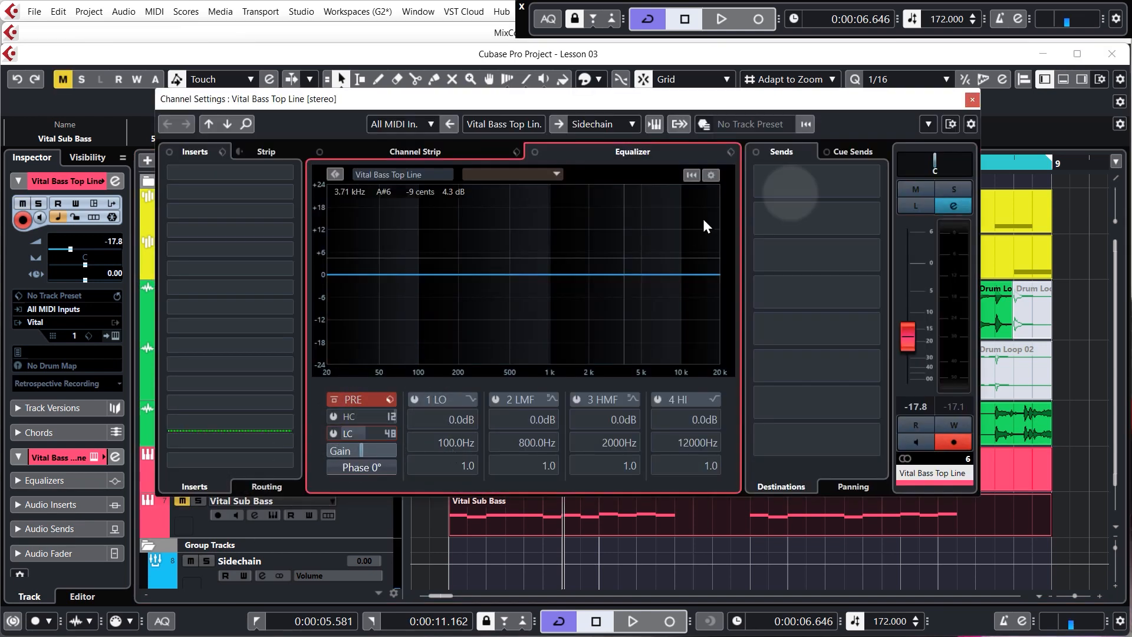
left_click(972, 99)
Step: Play the loop from bar 5 to hear the unfiltered top line without the sub bass
left_click(628, 458)
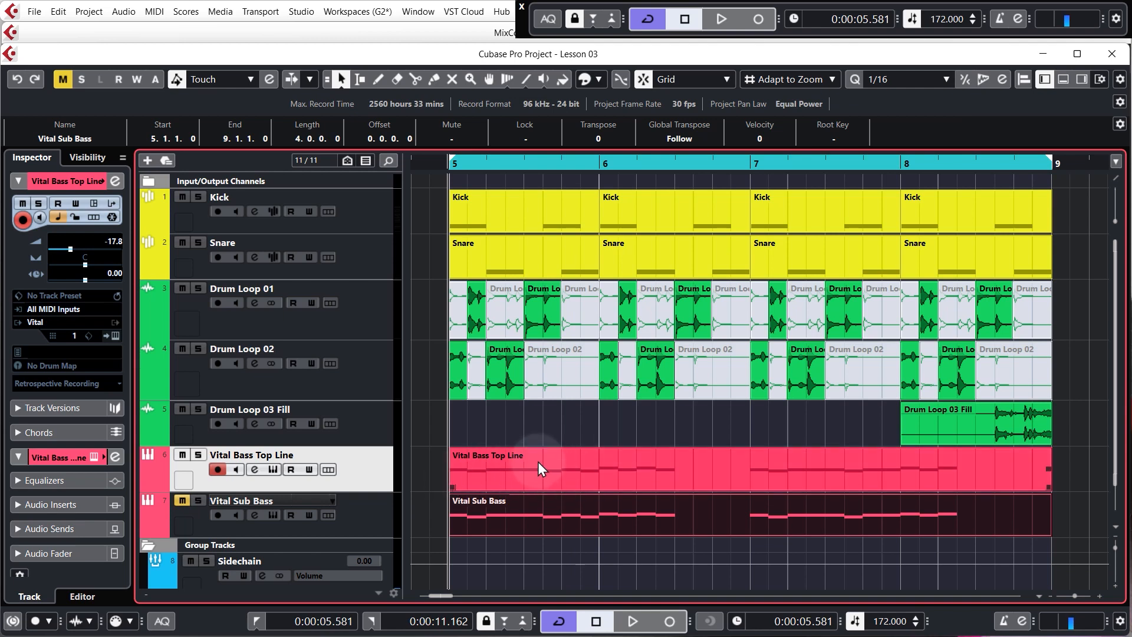
key("space")
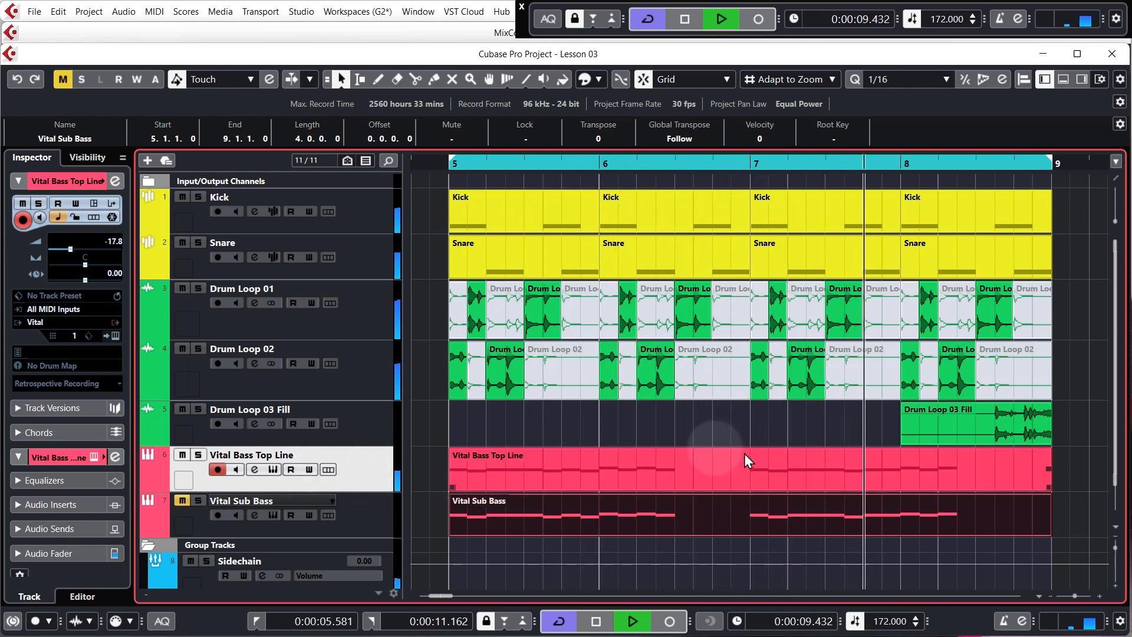
key("space")
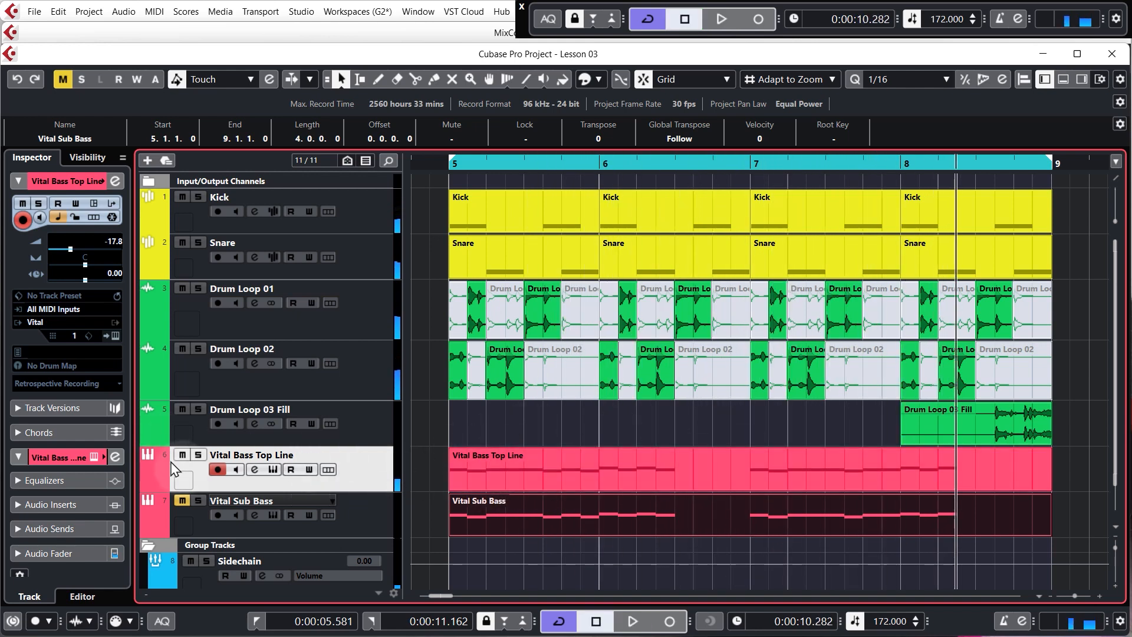
Step: Switch the low cut back on for the Vital Bass Top Line channel and unmute the Vital Sub Bass track
left_click(255, 469)
left_click(334, 433)
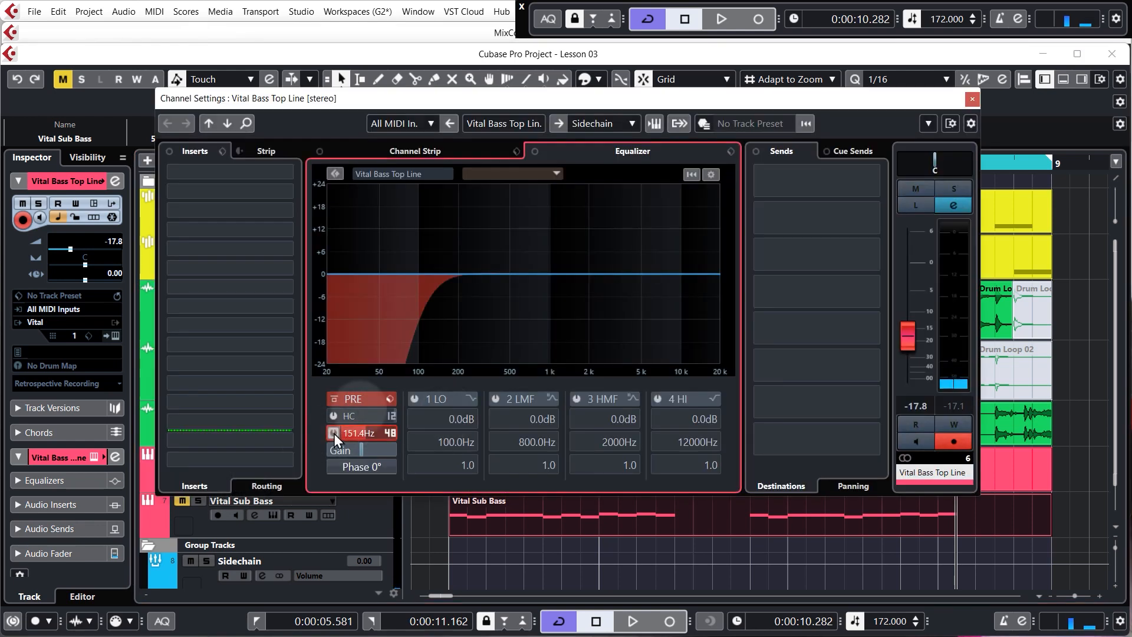
left_click(972, 98)
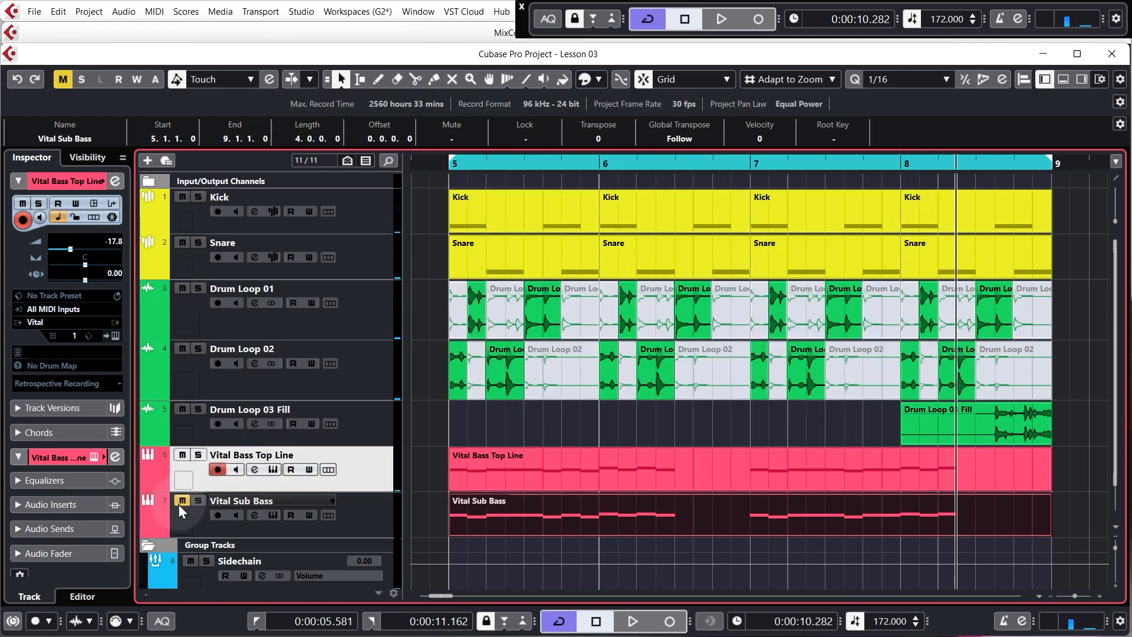
Step: Play the loop from bar 5, raise the Vital Sub Bass track volume to -20.4, and deselect its part
key("space")
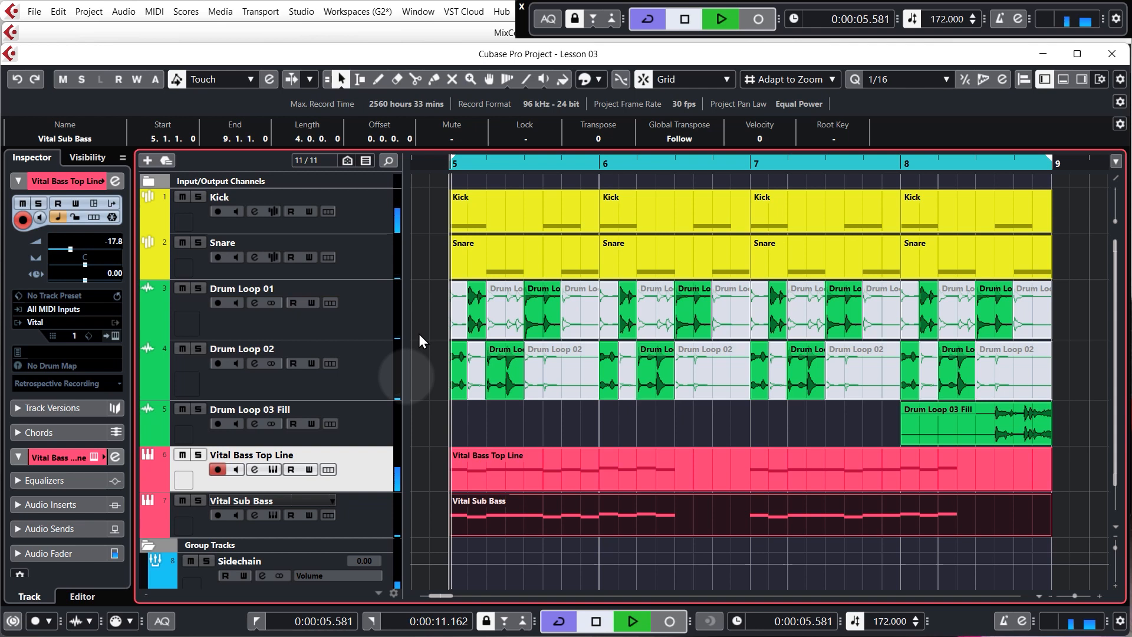
left_click(365, 511)
scroll(112, 243, "up", 1)
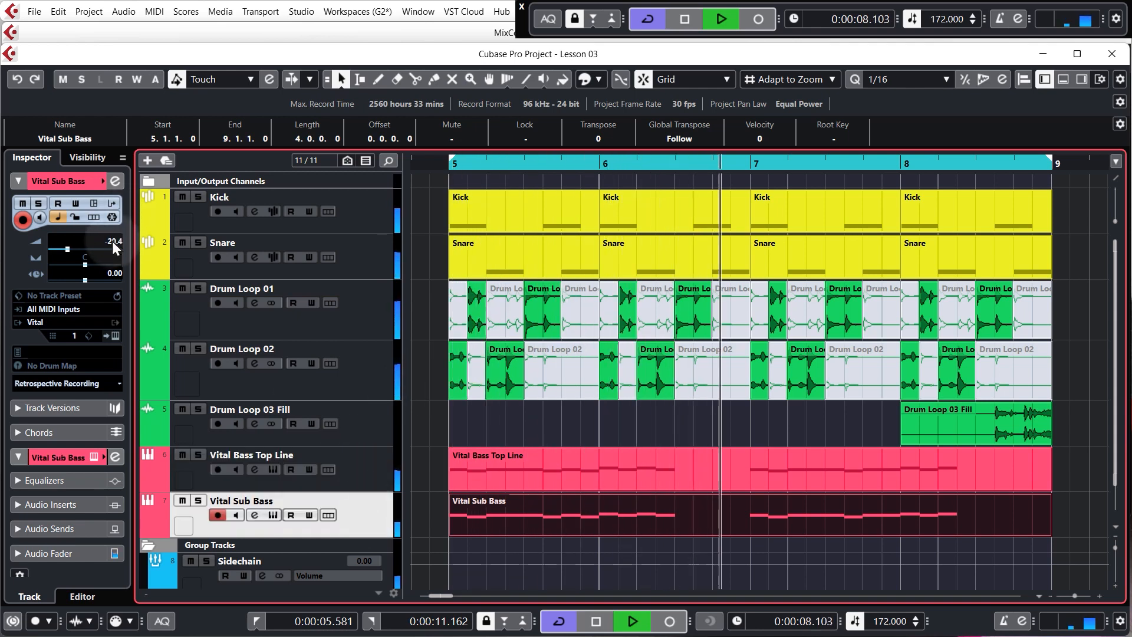
left_click(632, 424)
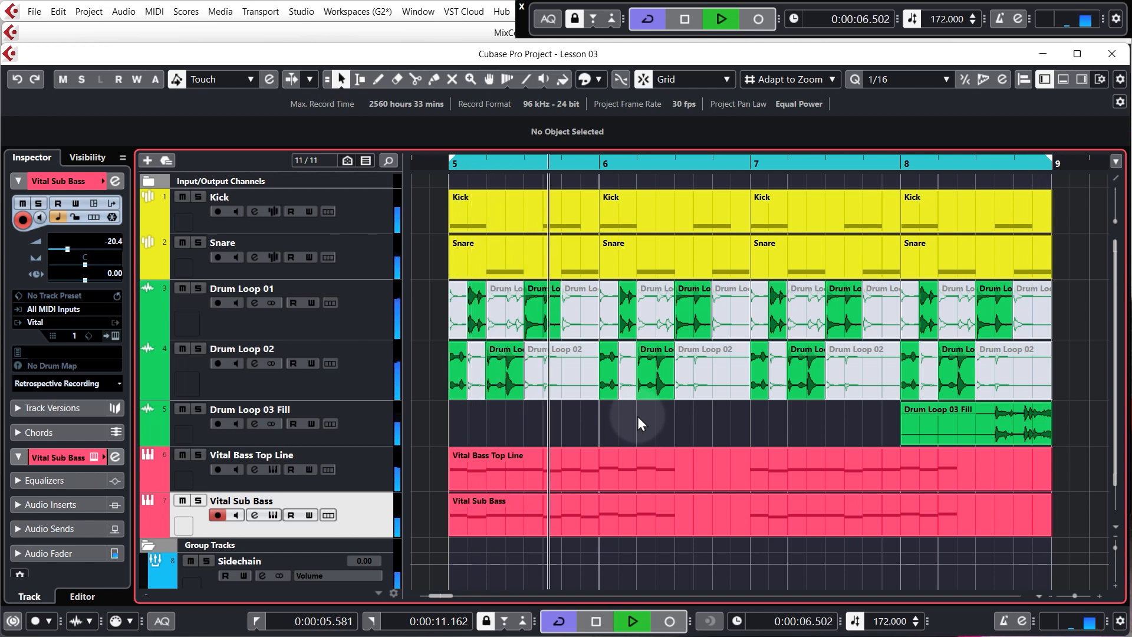
key("space")
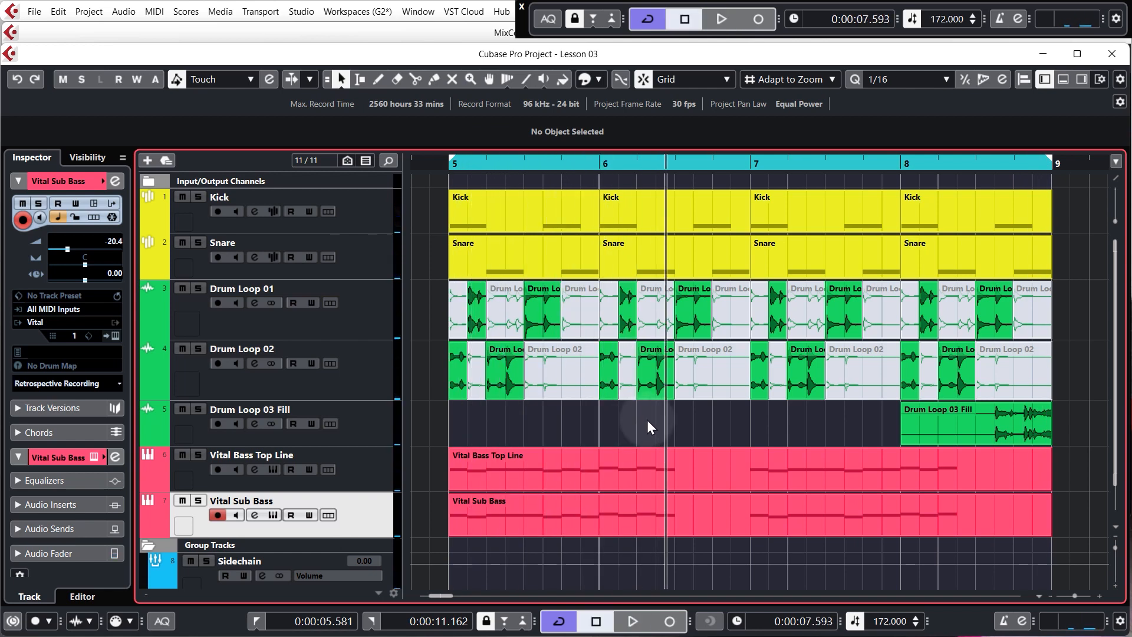